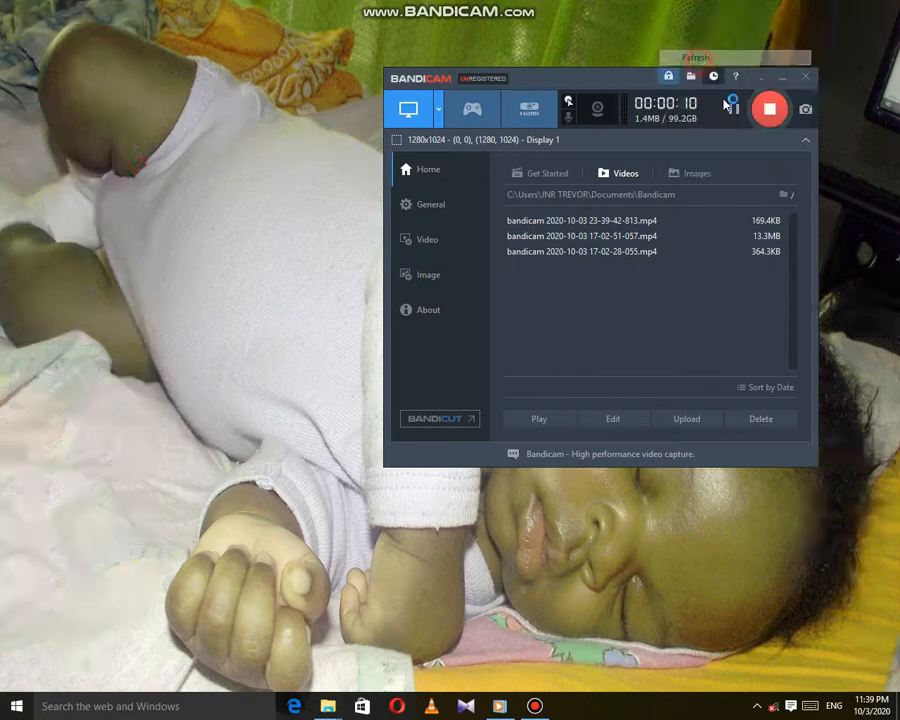
Minimize the screen recorder and media player windows, then dismiss the missing-samples report and the open channel window in FL Studio.
click(779, 80)
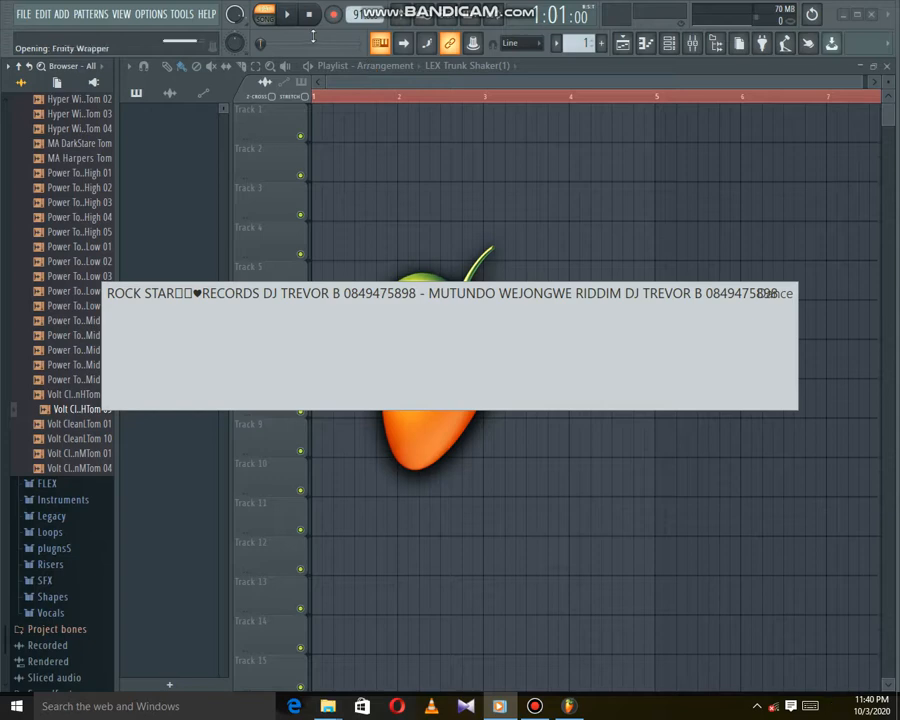
click(499, 706)
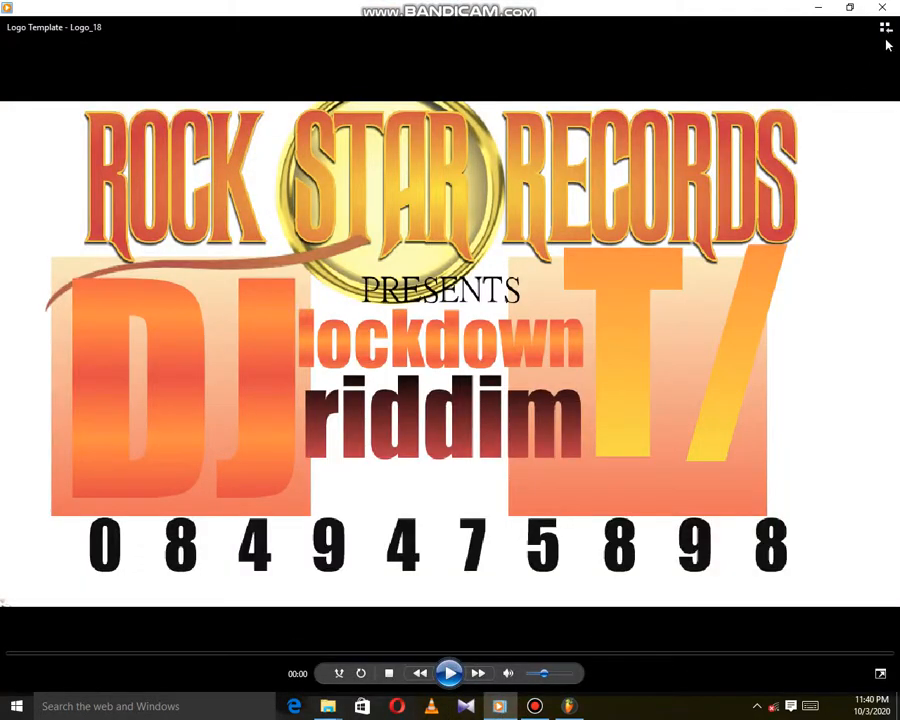
click(819, 7)
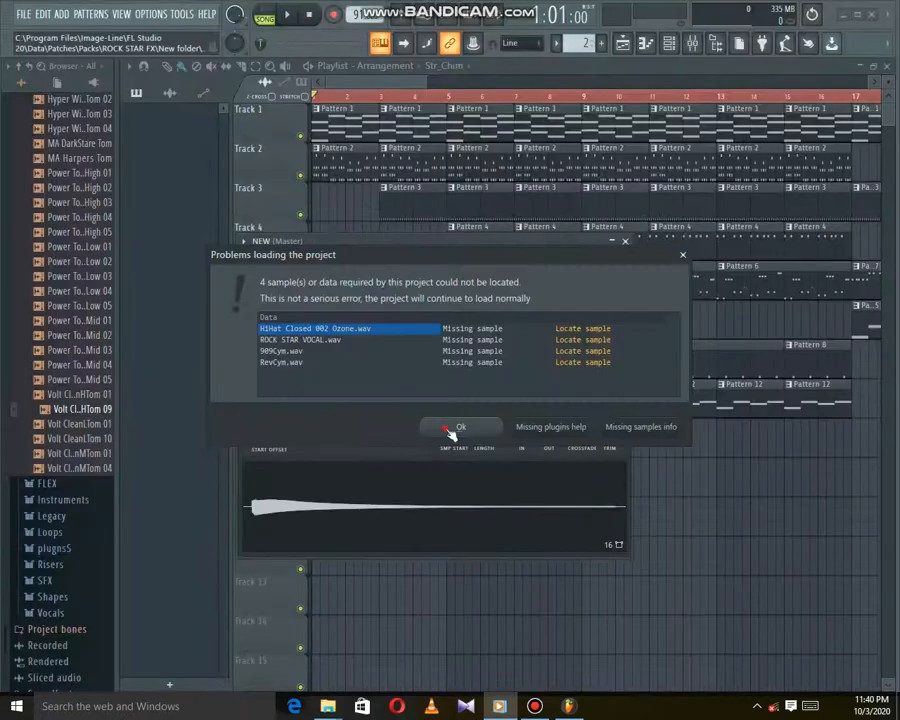
click(451, 430)
click(625, 242)
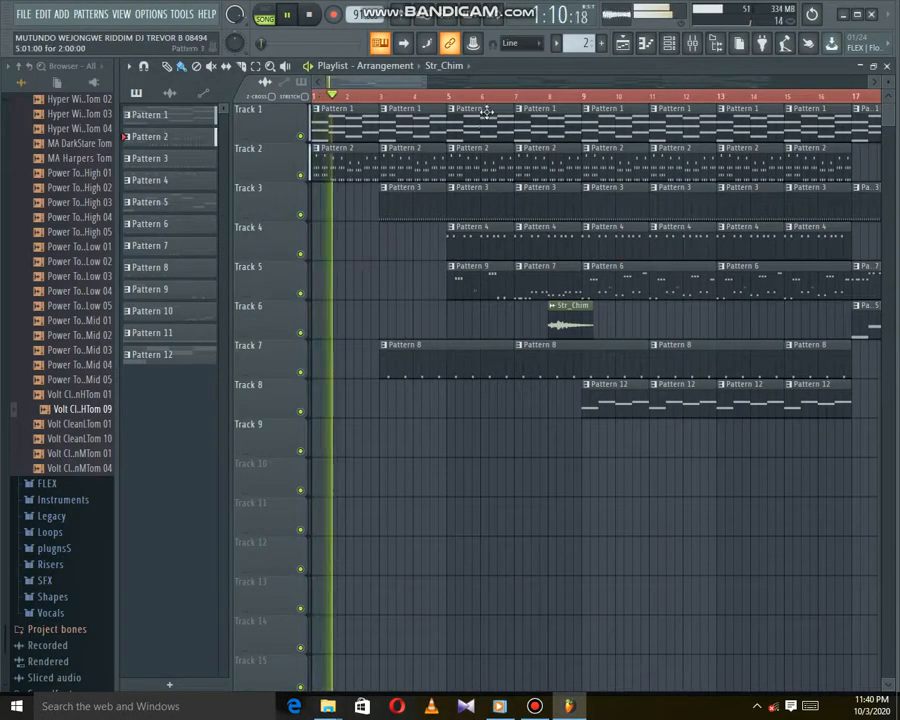
Play the arrangement from bar 5 and bar 9, and select bars 11 to 12 of the timeline as the playback region.
click(431, 97)
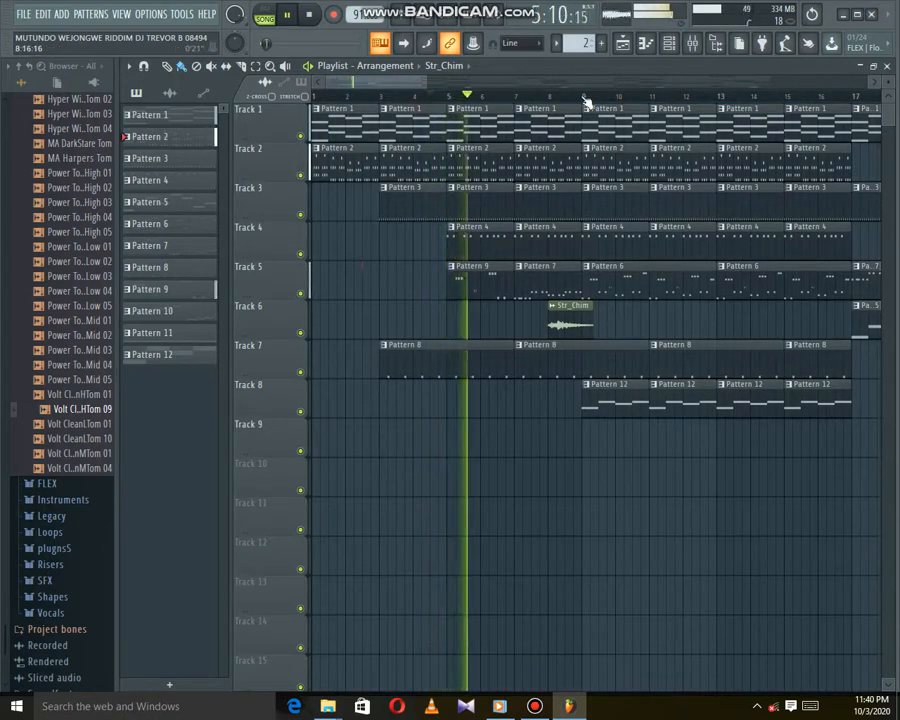
click(583, 97)
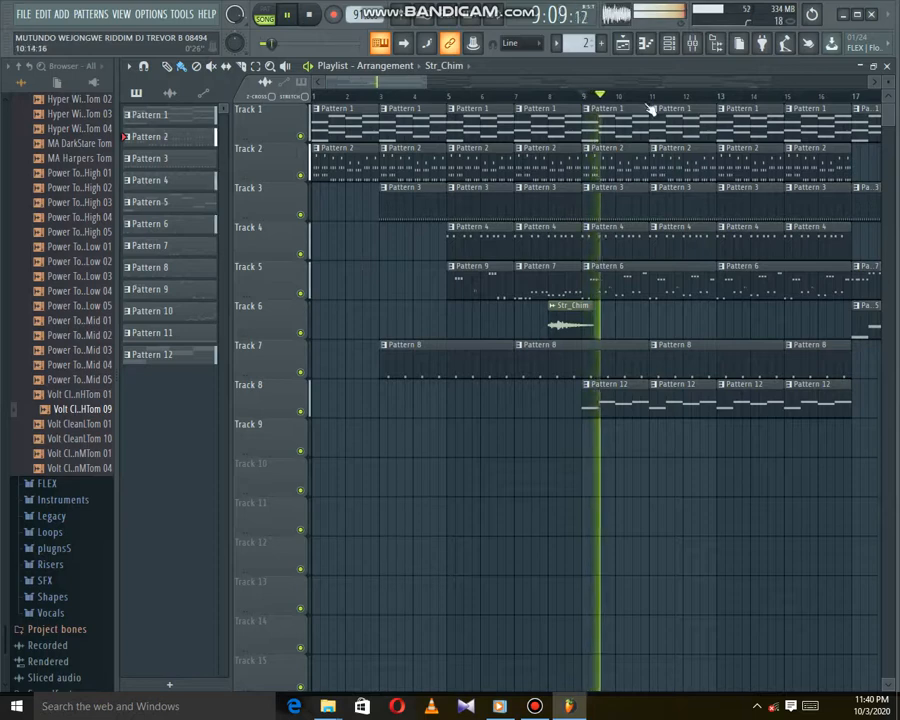
drag(652, 100, 684, 108)
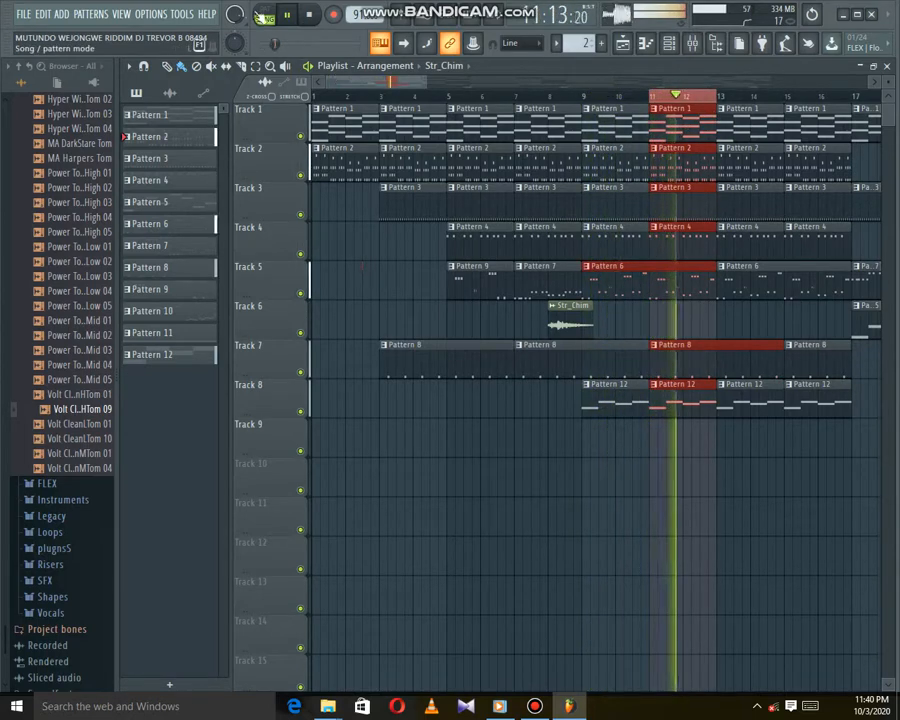
Delete the stray D#6 note from Pattern 1's piano roll and select all its remaining notes.
double_click(668, 124)
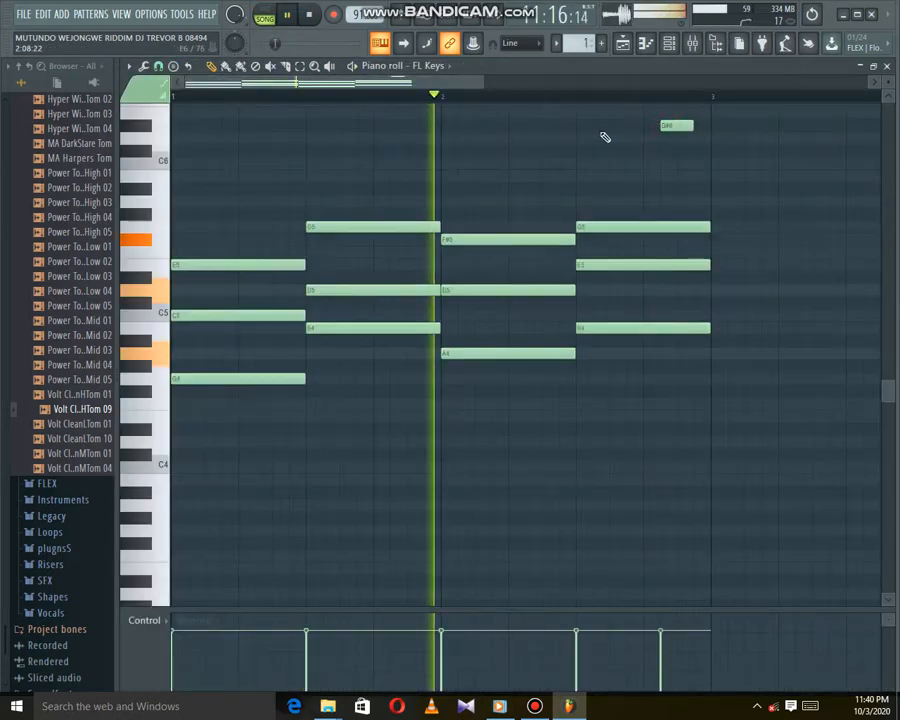
right_click(678, 125)
key(ctrl+a)
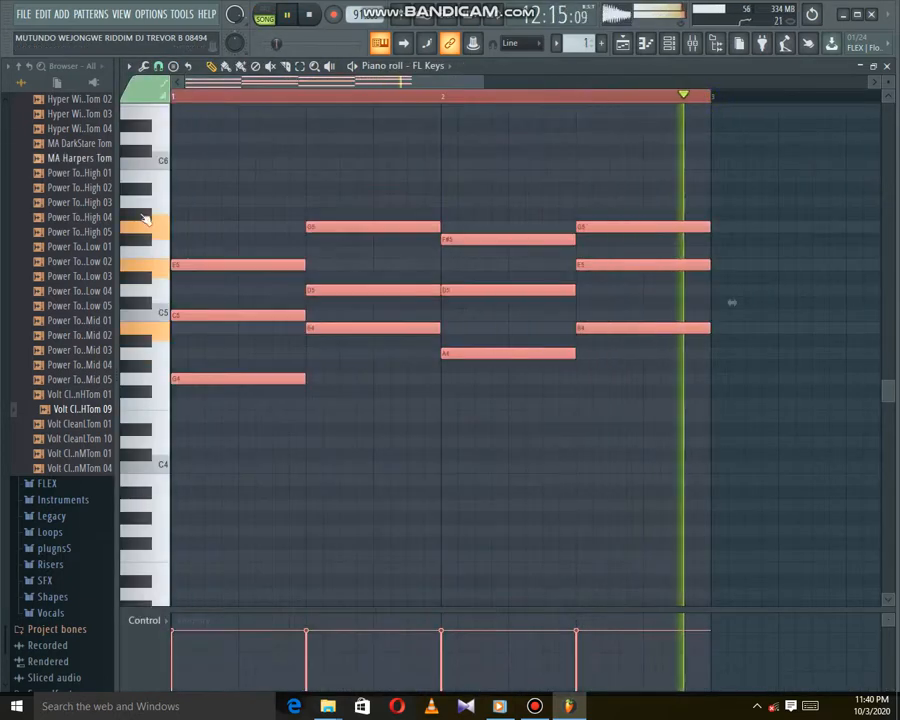
Play Pattern 1 on its own in pattern mode and inspect its FL Keys instrument settings.
click(265, 17)
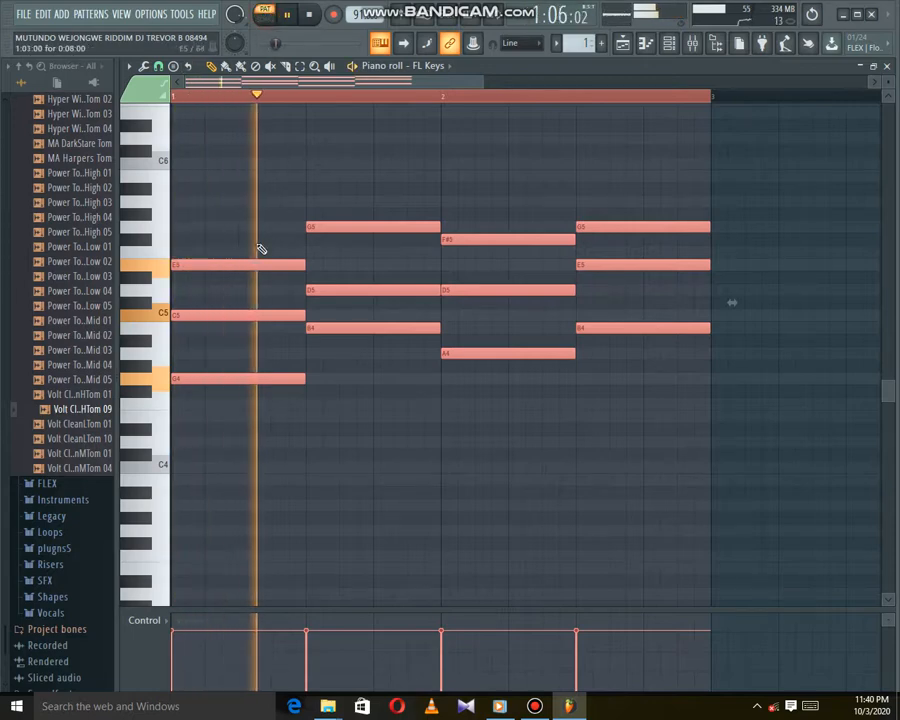
click(450, 66)
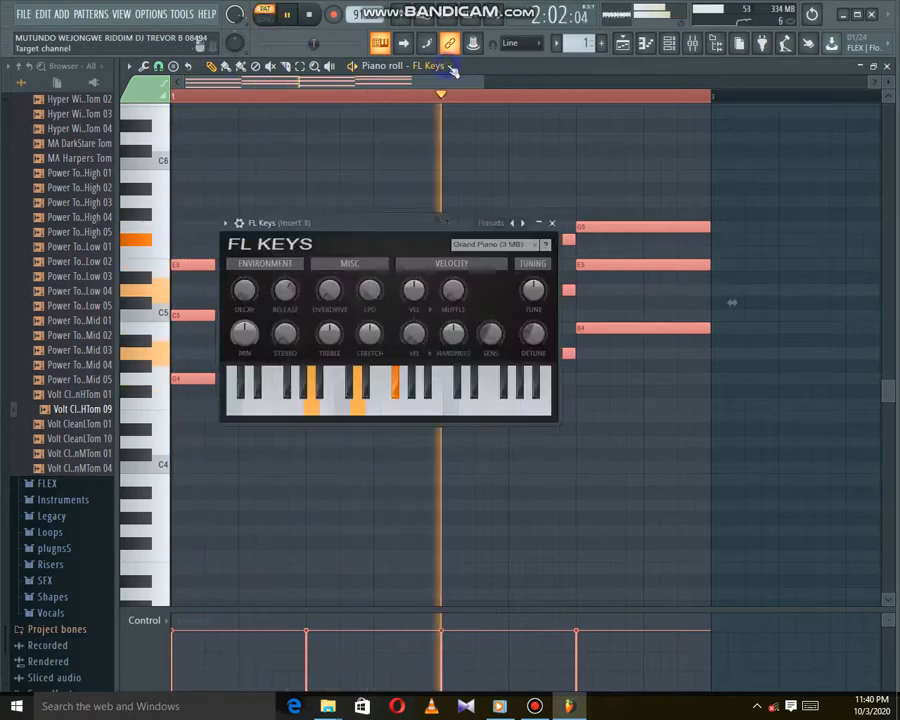
click(551, 223)
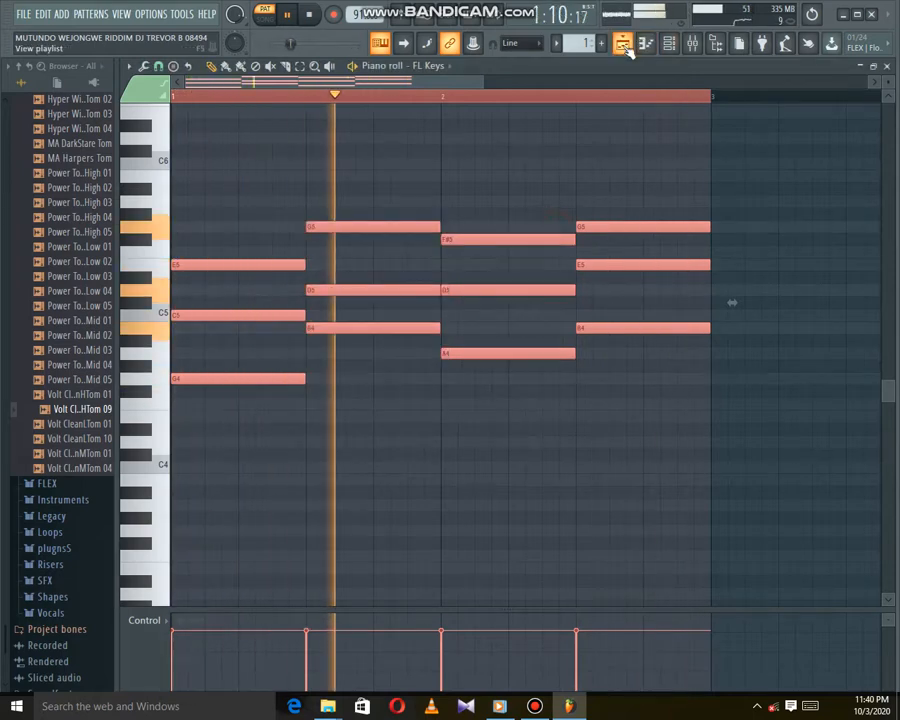
Open Pattern 2 from the playlist, select its notes across two bars, and inspect the Hypersonic patch it uses.
key(F5)
double_click(678, 176)
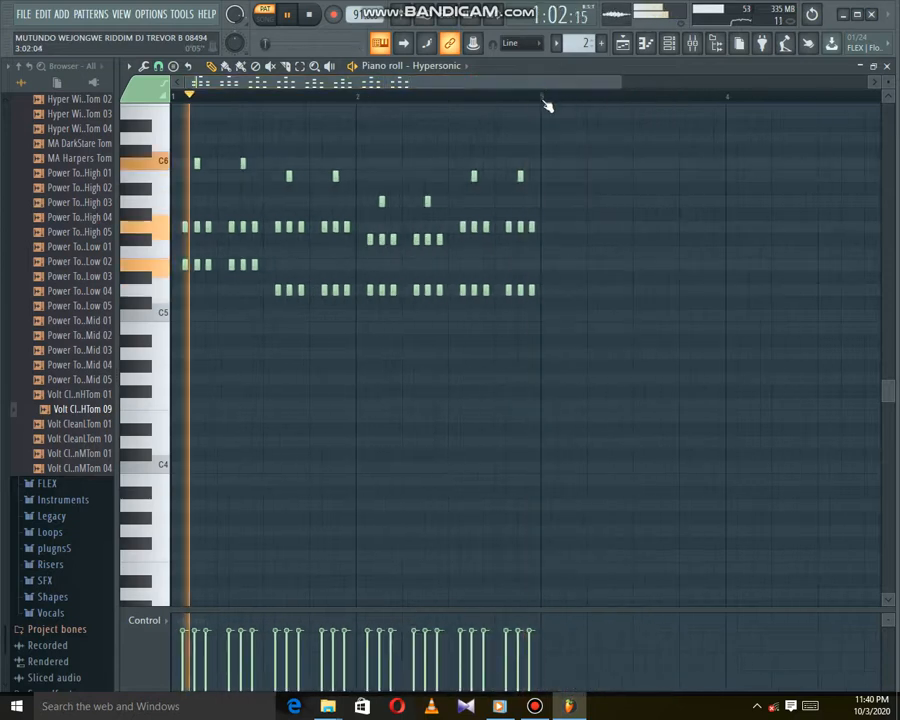
drag(538, 97, 150, 236)
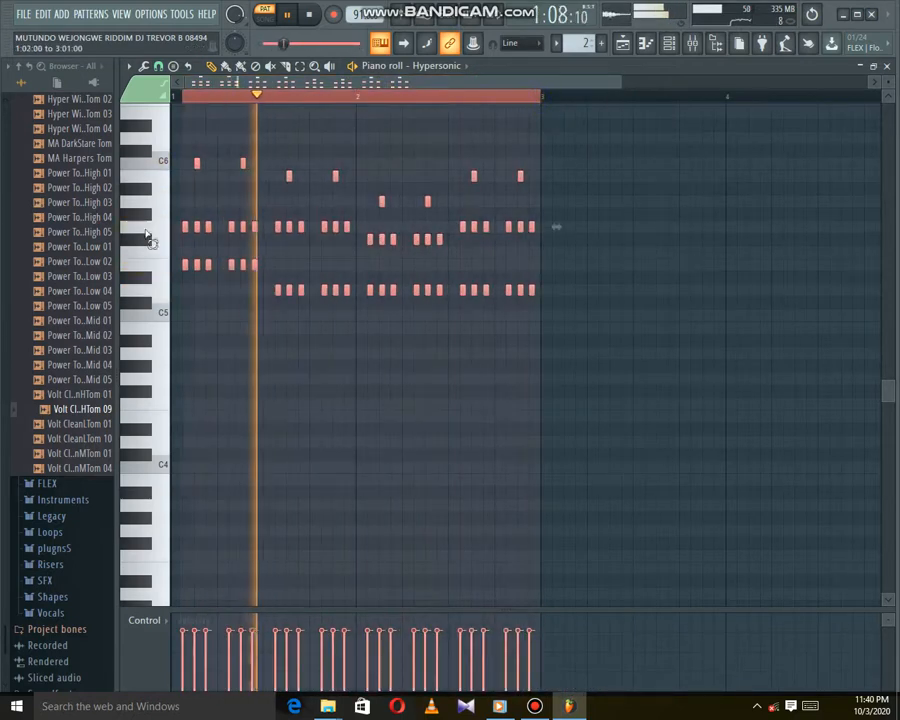
click(456, 66)
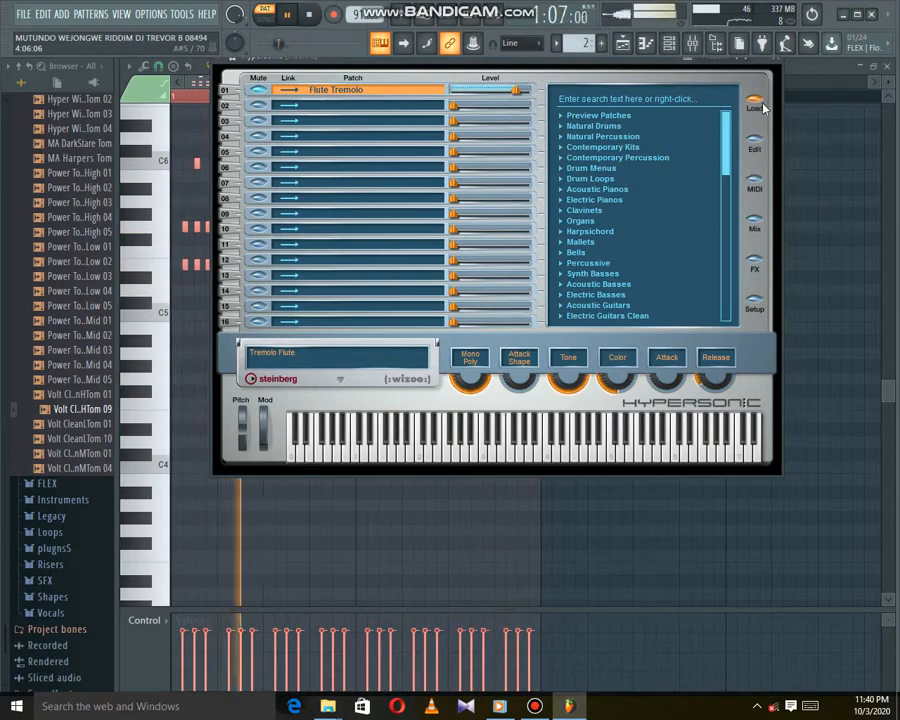
click(777, 63)
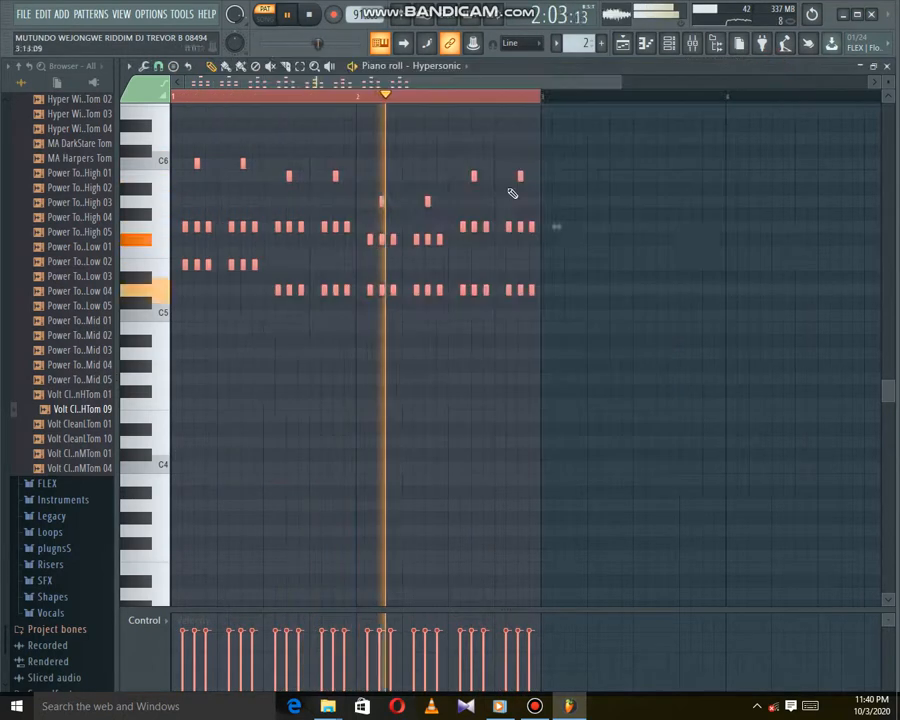
click(456, 67)
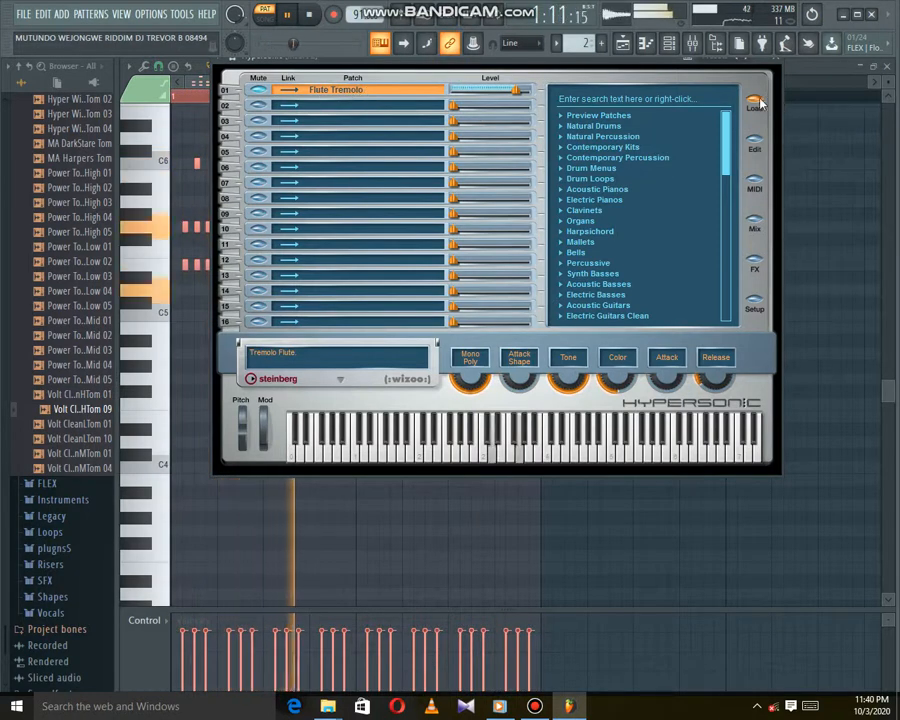
click(780, 63)
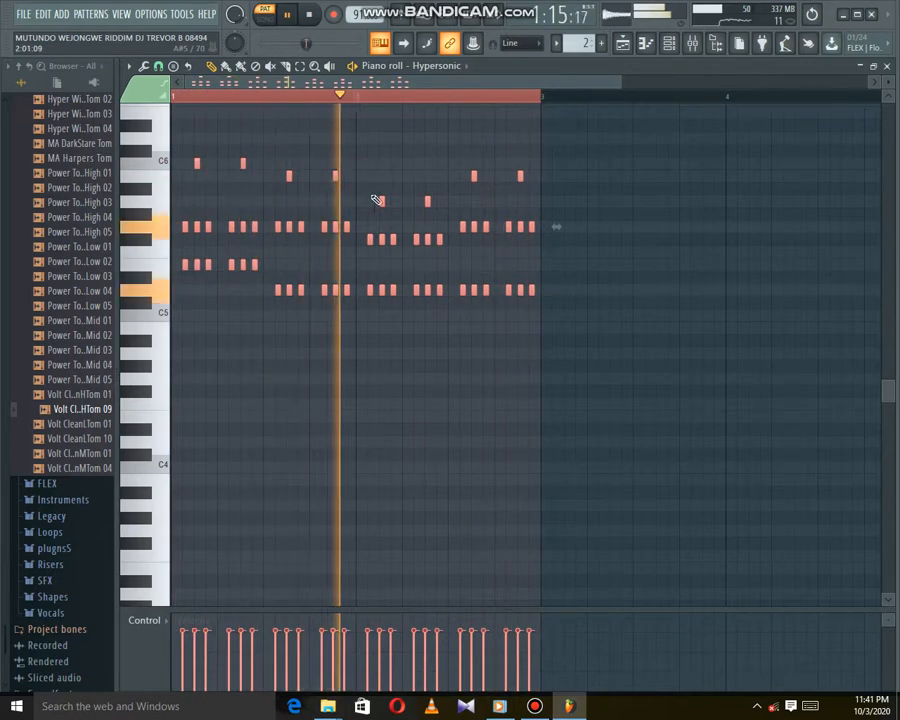
Return to the playlist and examine the kick notes and target channel of Pattern 4 in the piano roll.
click(622, 42)
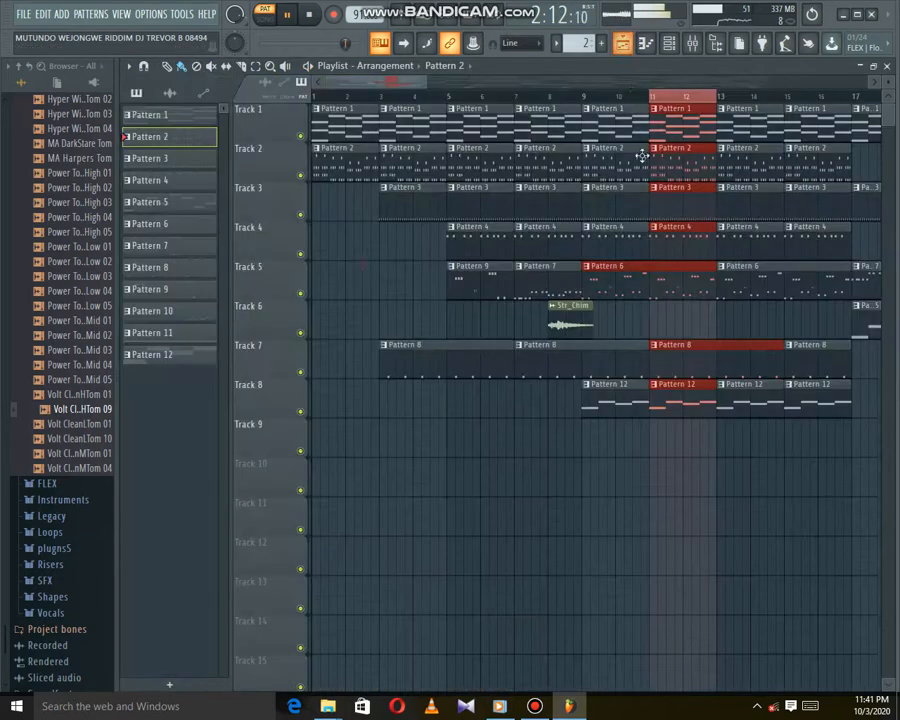
double_click(672, 248)
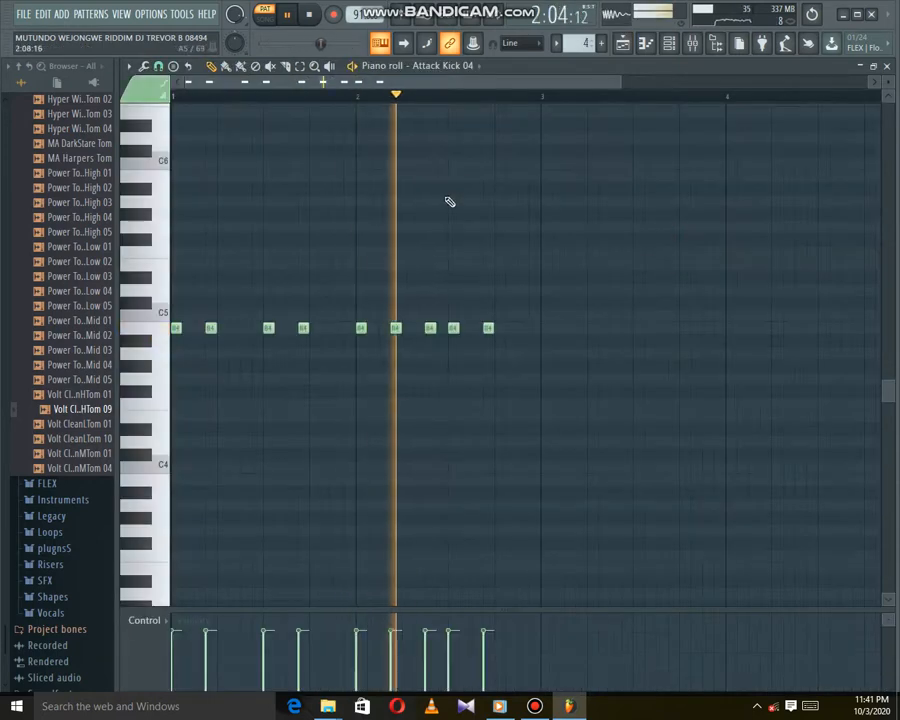
click(467, 68)
click(474, 70)
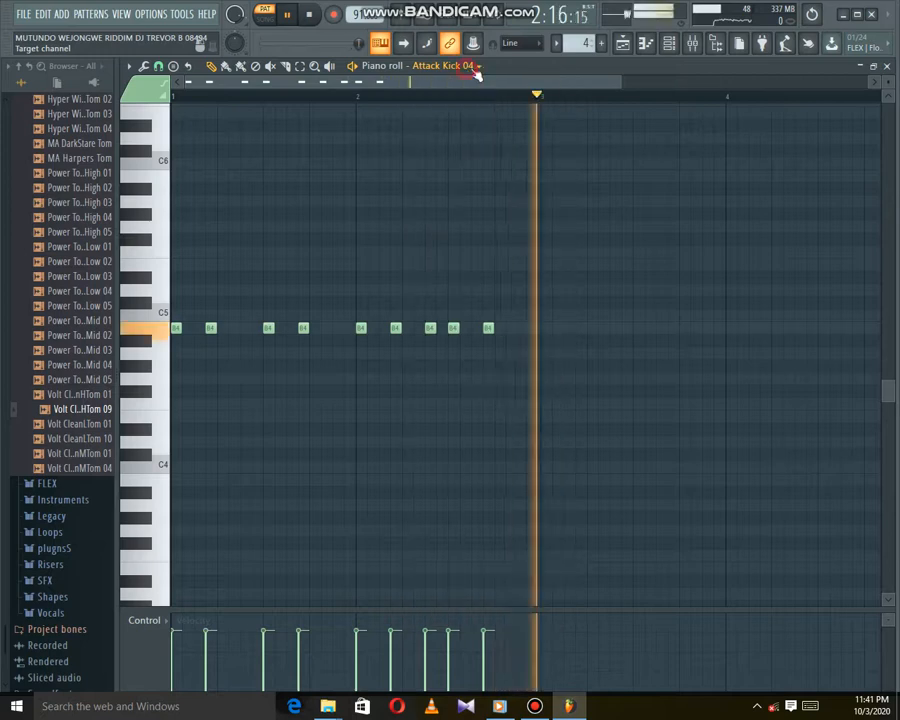
Shift the selected playlist clips earlier, move them back to bar 11, and reopen Pattern 4's kick notes.
click(622, 42)
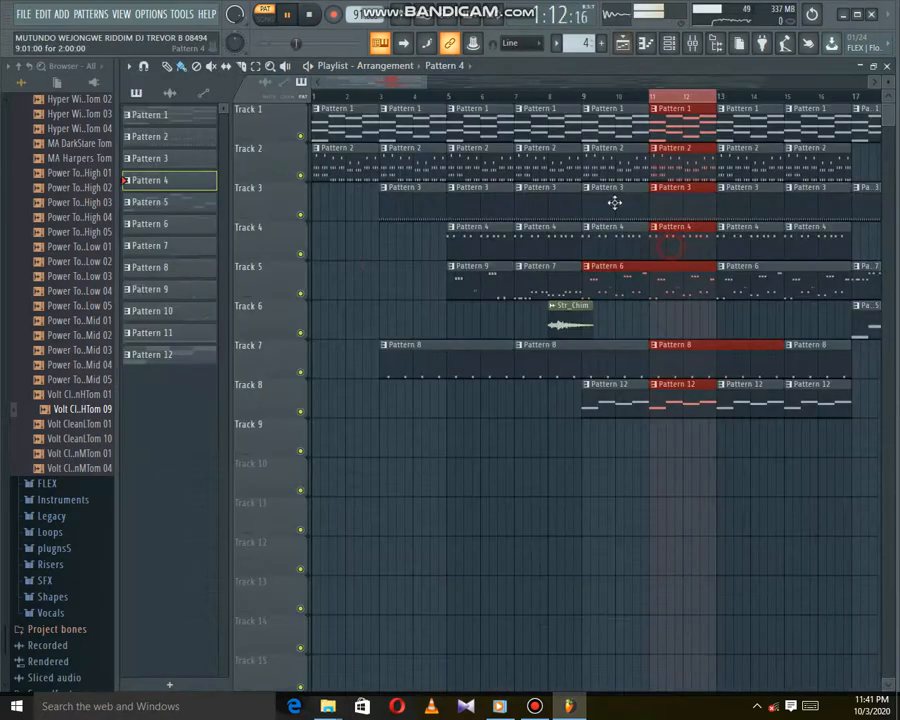
drag(679, 239, 665, 251)
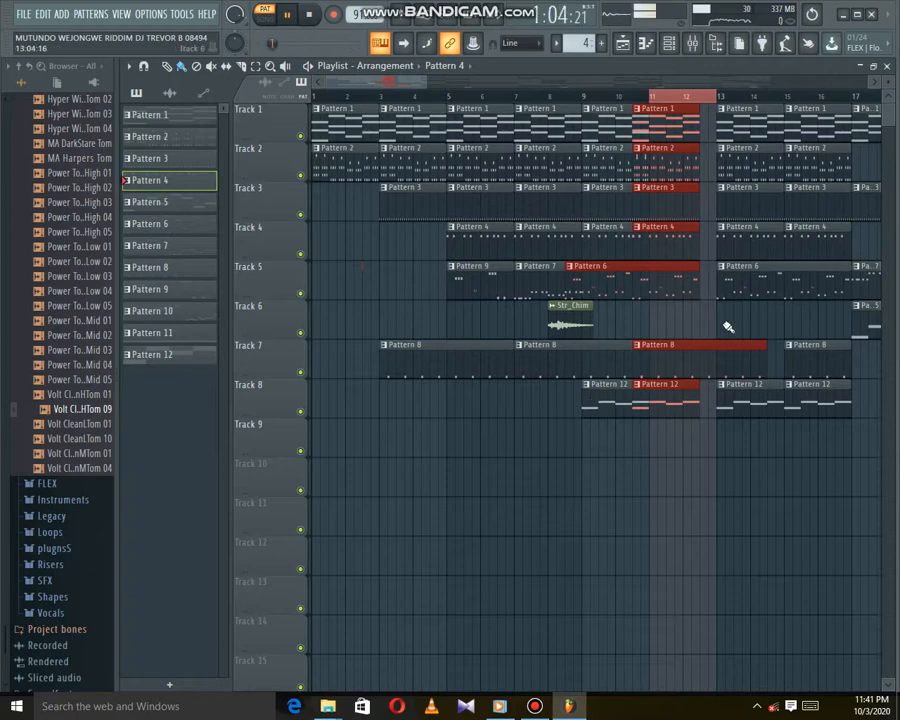
drag(666, 215, 688, 227)
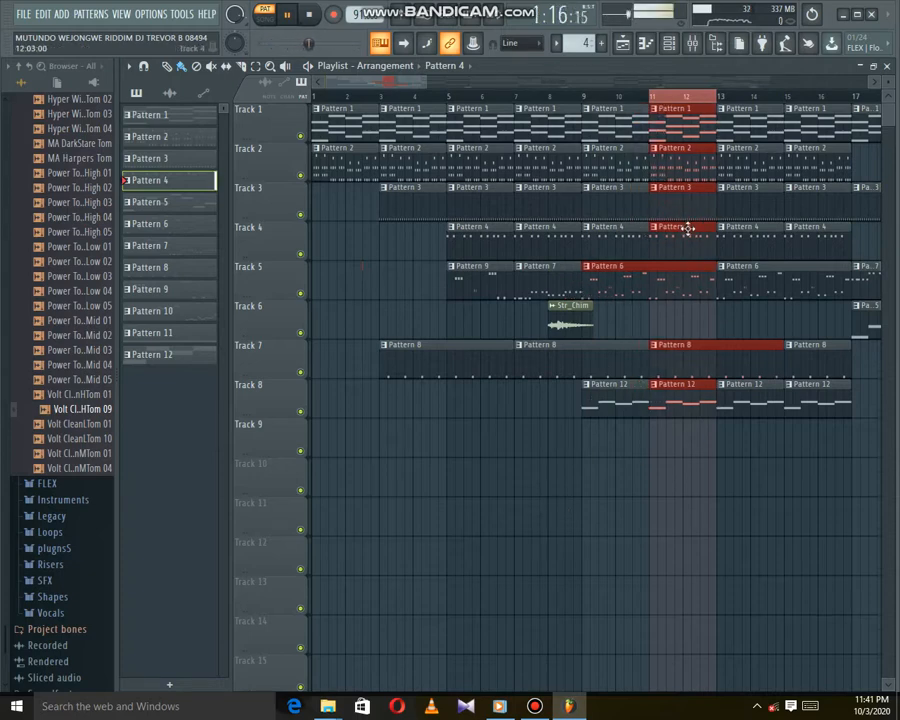
double_click(680, 242)
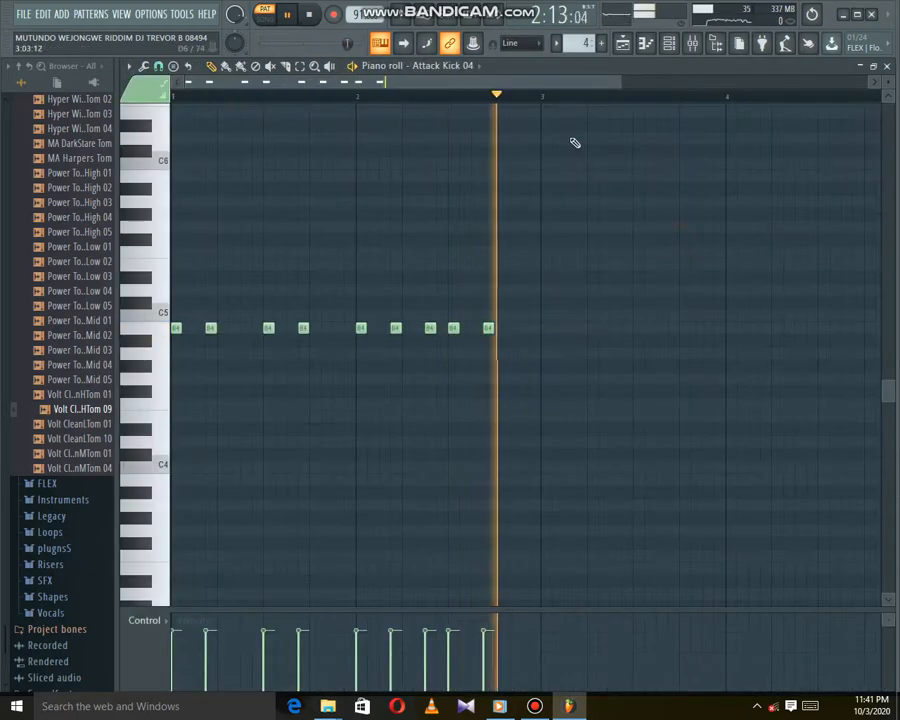
Examine the hi-hat notes of Pattern 3 and the C5 hits of Pattern 8 in the piano roll.
click(622, 42)
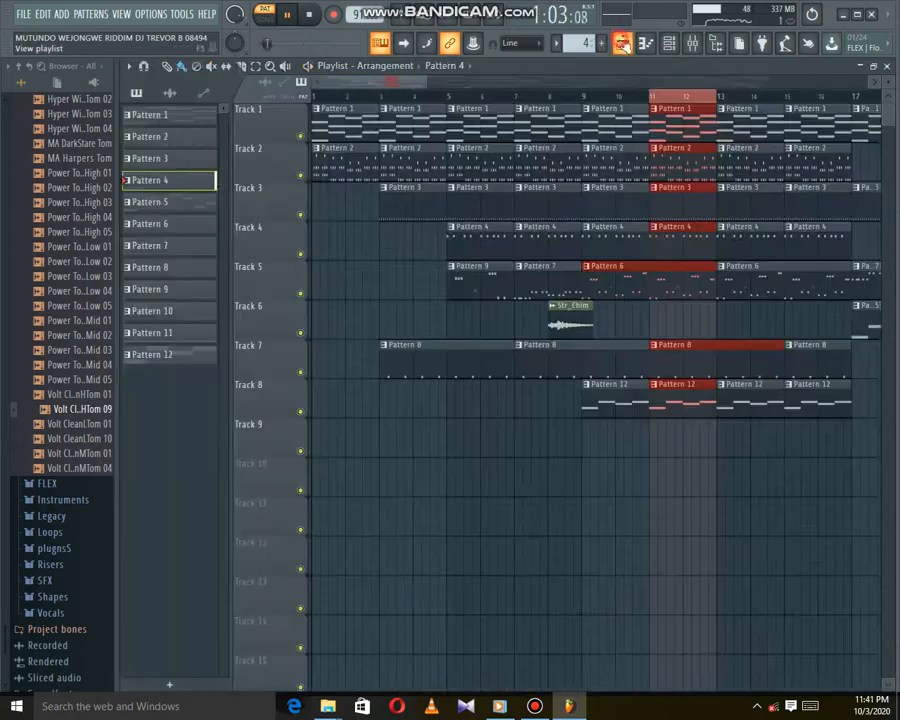
double_click(679, 210)
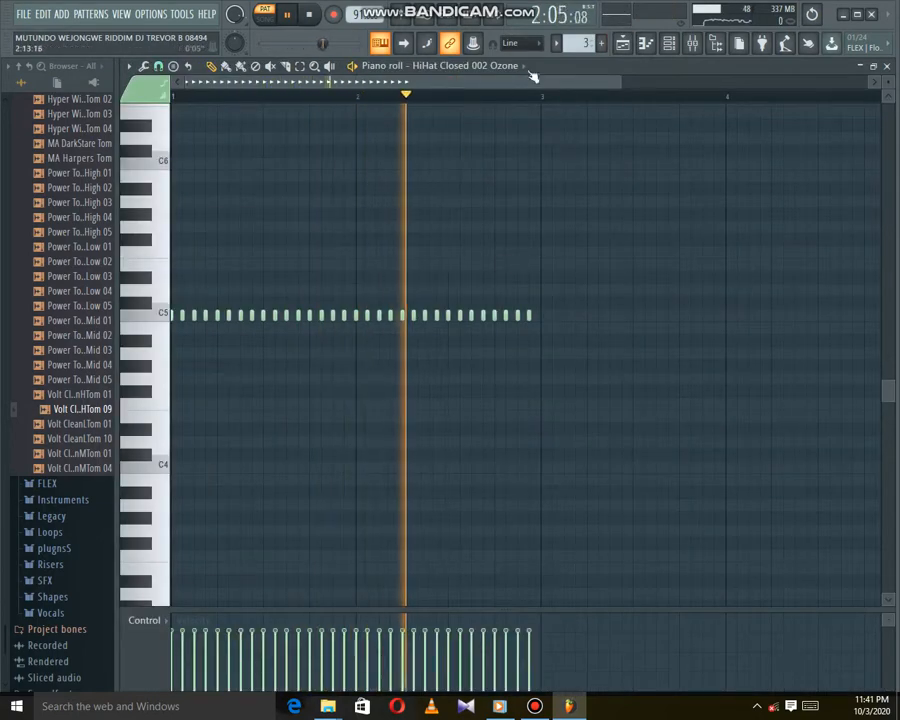
click(622, 45)
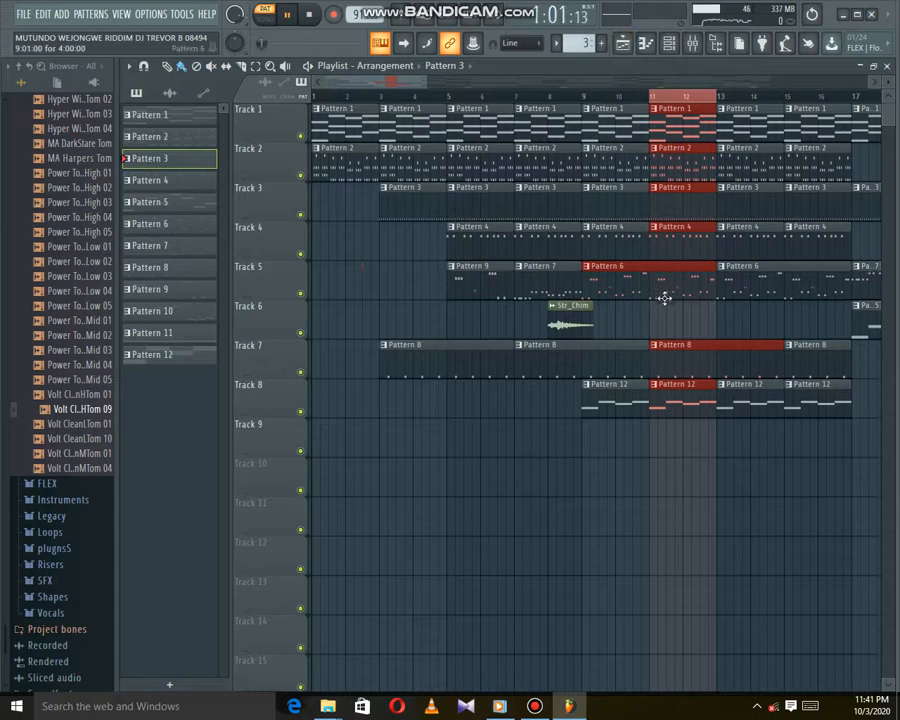
double_click(680, 353)
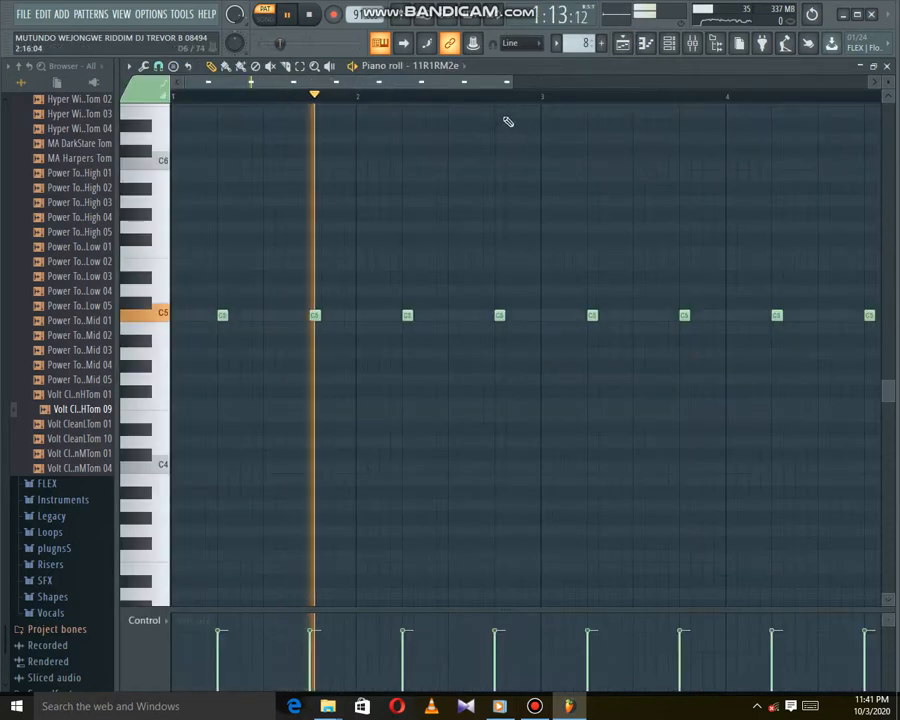
Open Pattern 12 from the playlist and browse the Woodwinds patches in its Hypersonic instrument.
click(624, 46)
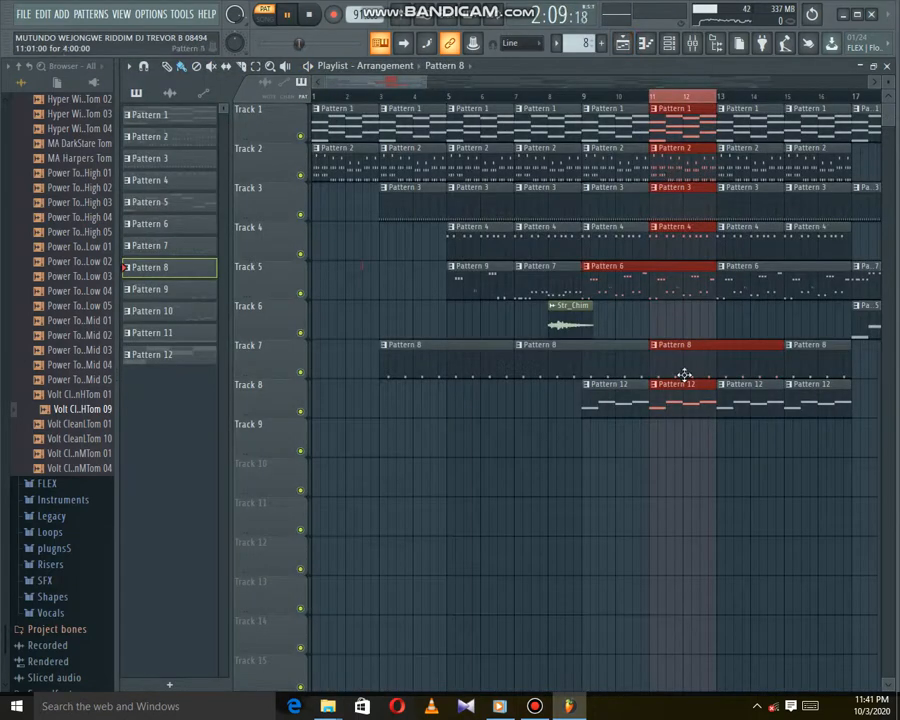
double_click(677, 408)
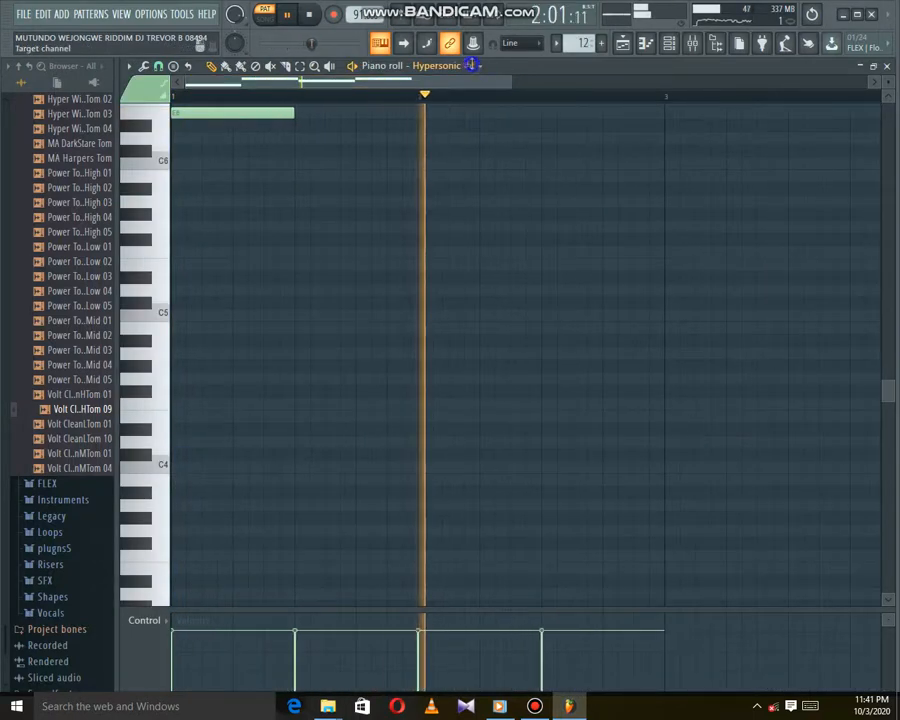
click(420, 65)
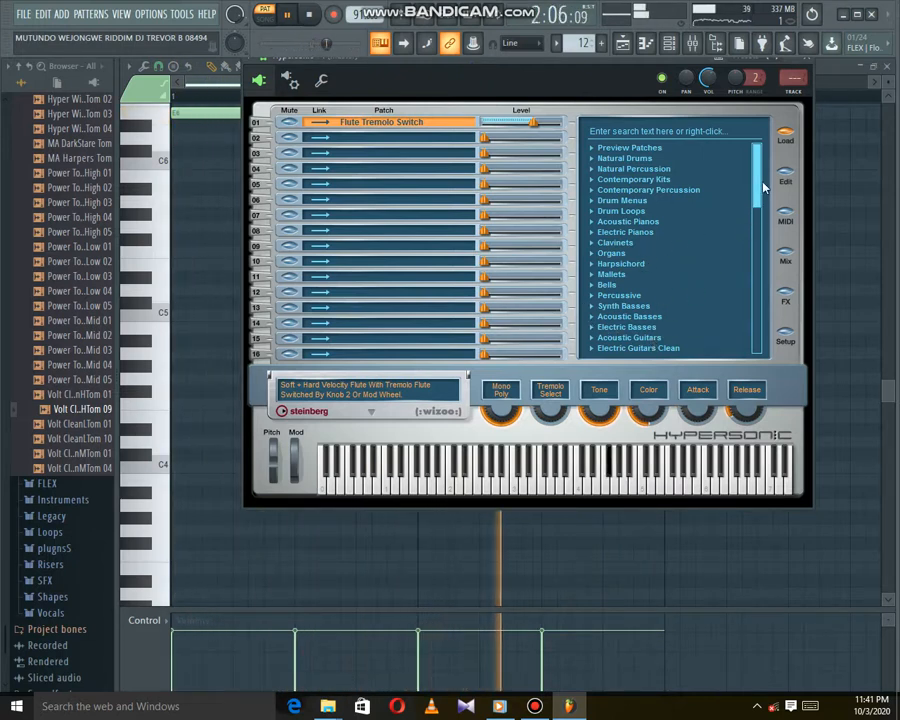
scroll(764, 186, down, 2)
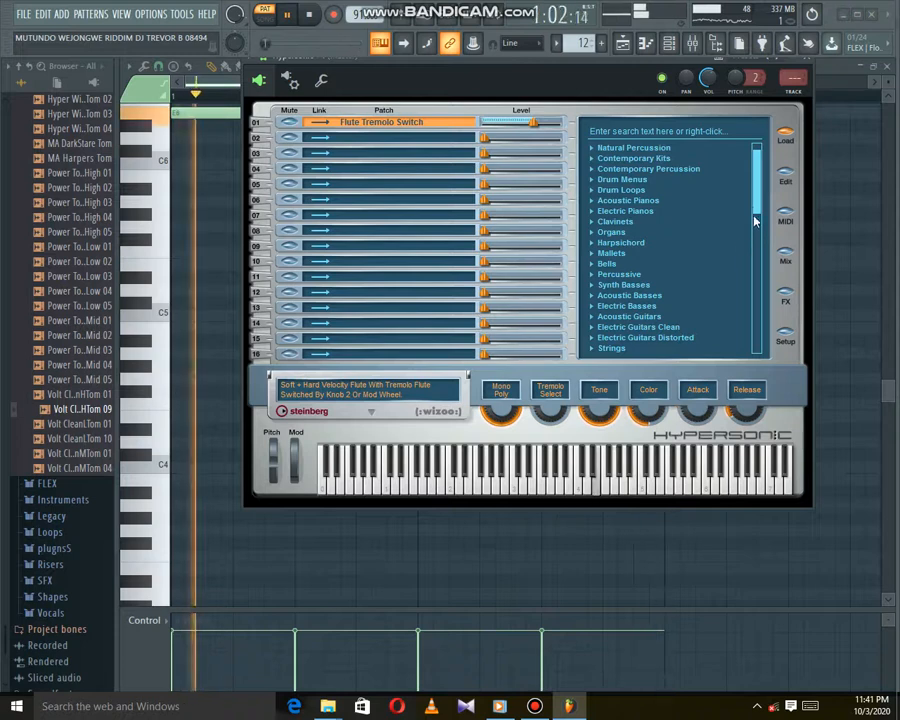
drag(755, 209, 758, 232)
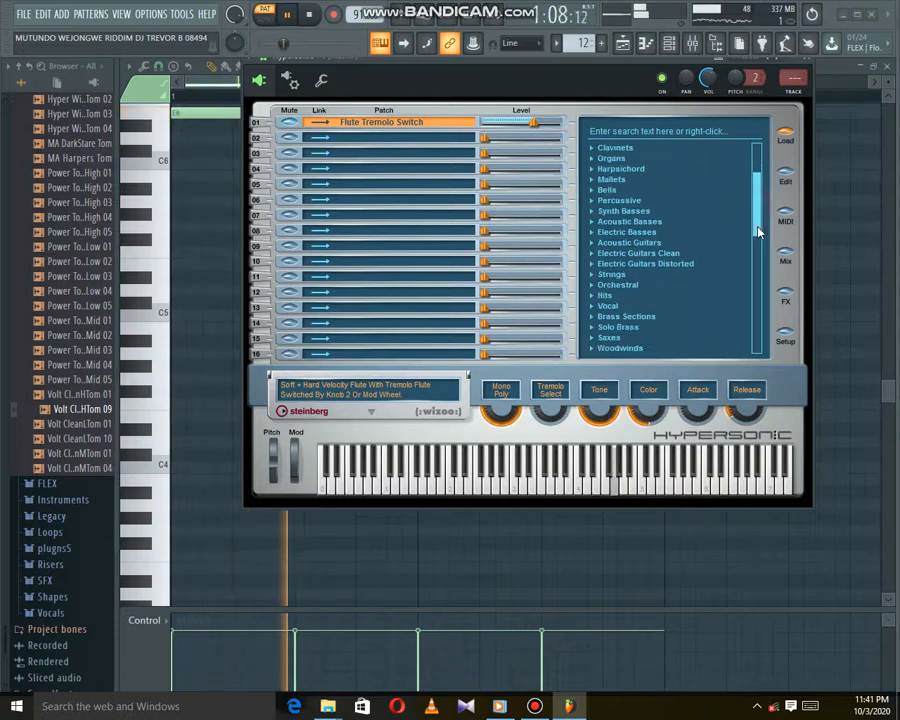
click(620, 348)
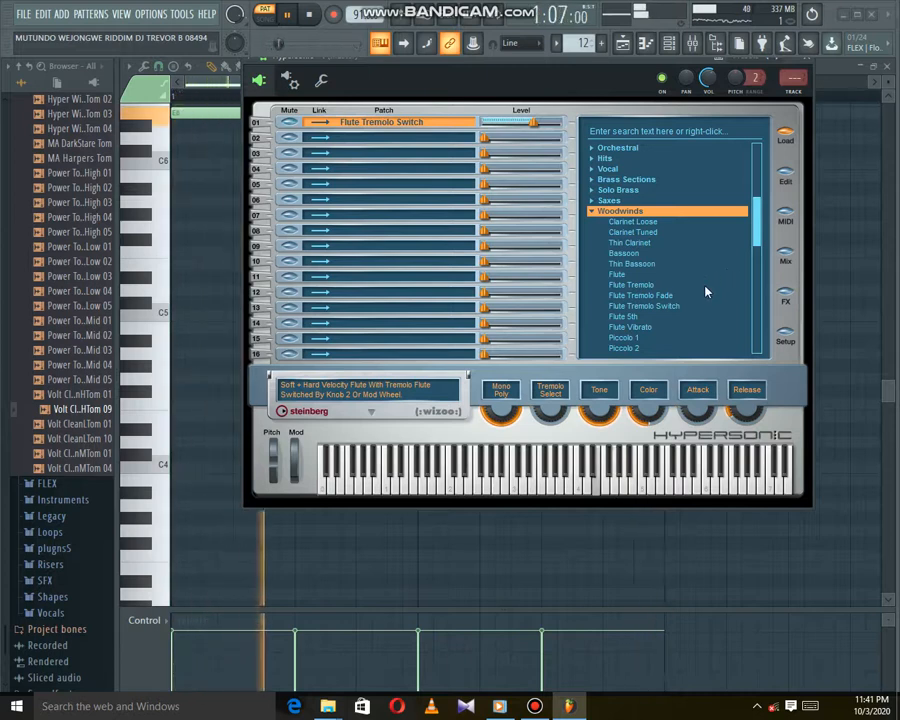
Highlight the Flute Tremolo Switch patch in Hypersonic's Woodwinds list, then return to the playlist and play the song arrangement.
click(638, 307)
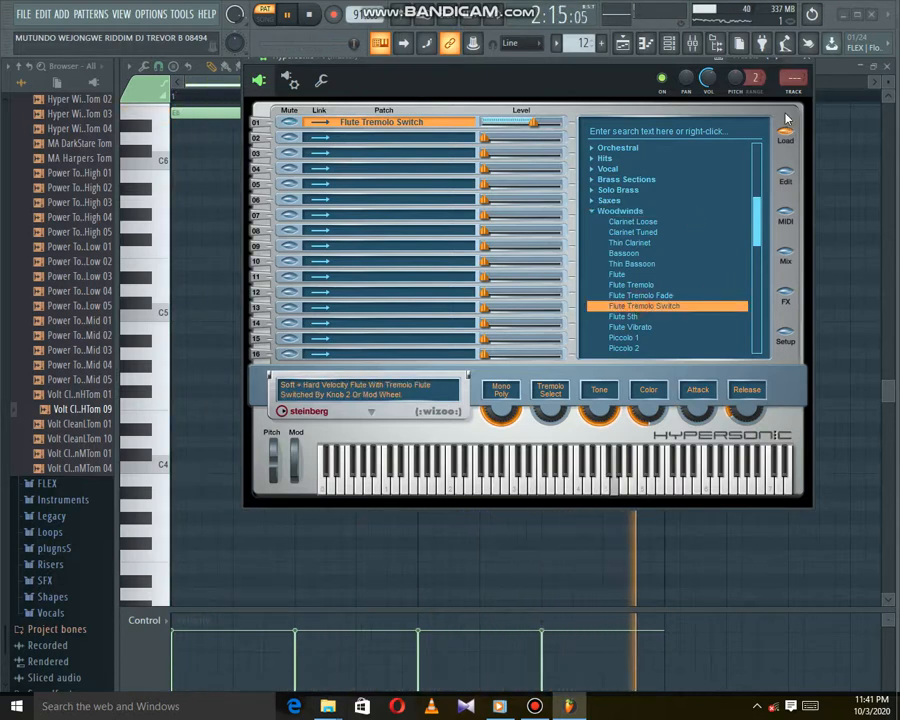
click(805, 66)
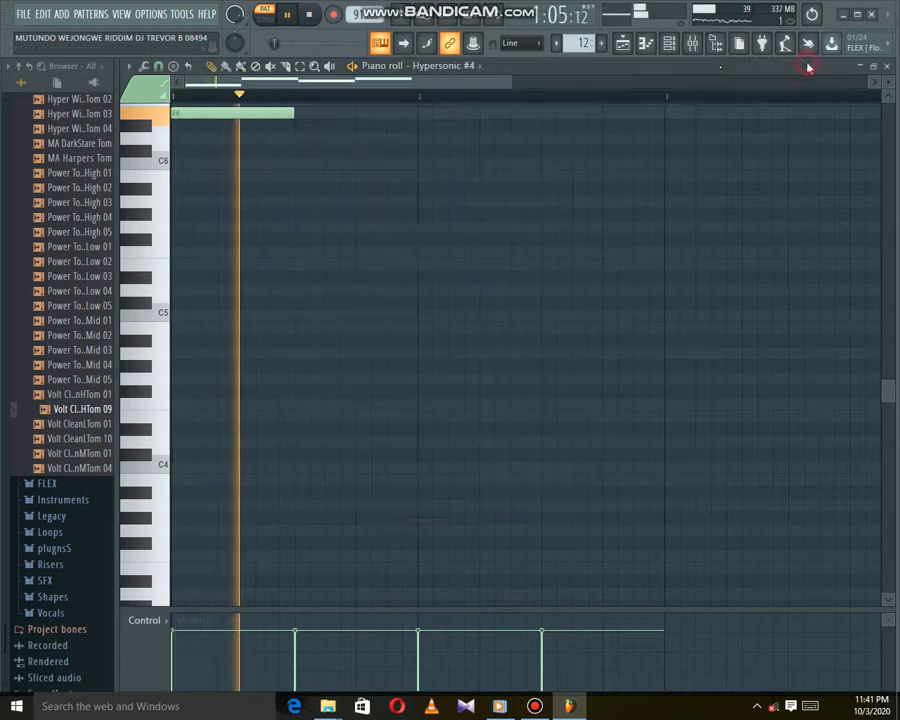
click(630, 42)
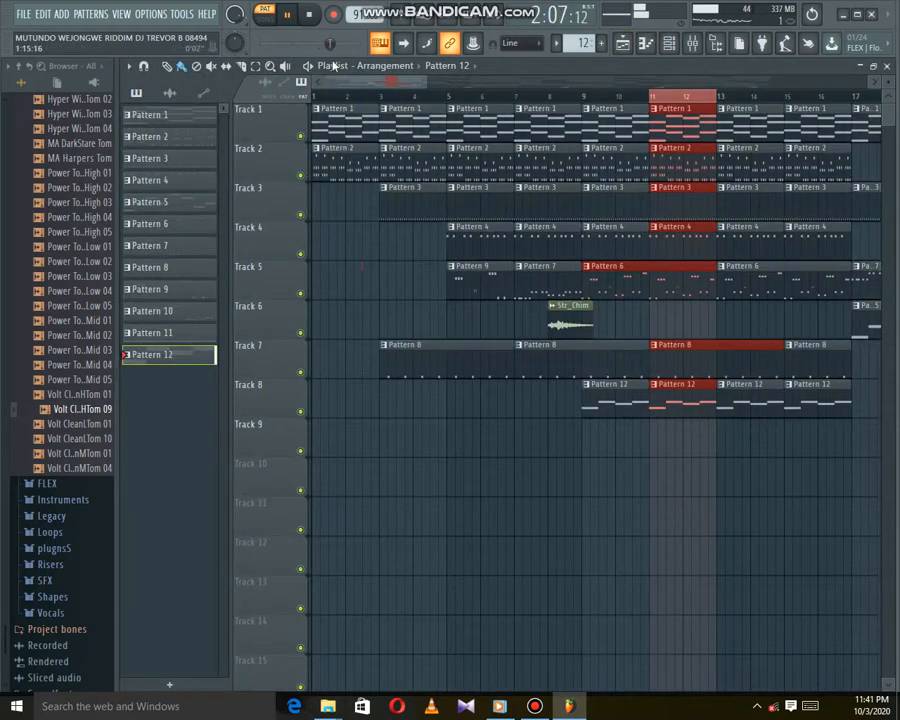
click(265, 13)
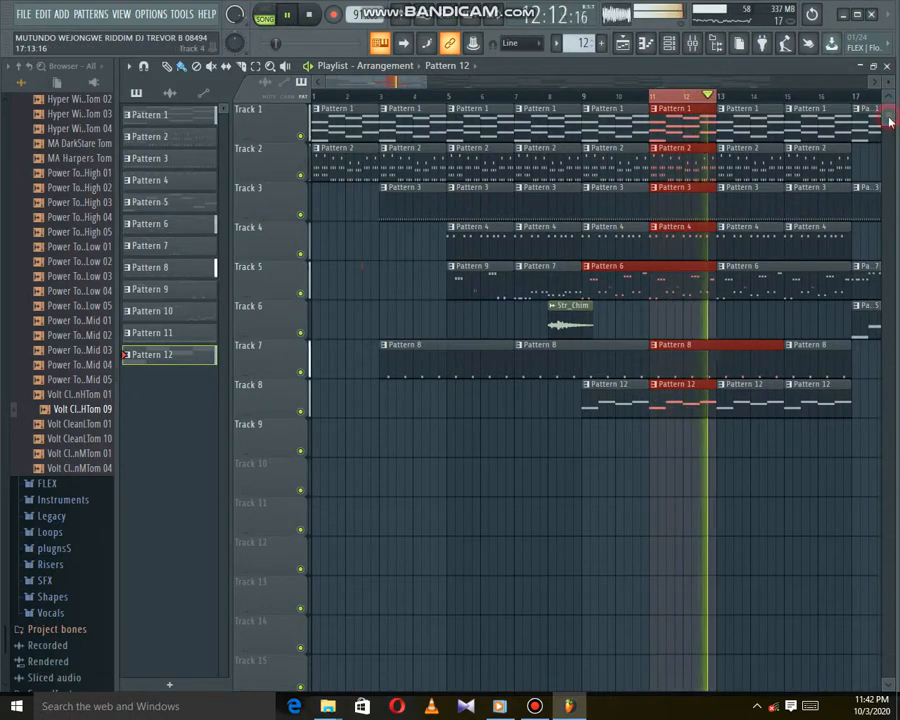
Open Pattern 6 from Track 5 and examine its tom notes in the piano roll from bar 1, playing the pattern alone.
scroll(889, 121, down, 1)
scroll(882, 120, up, 1)
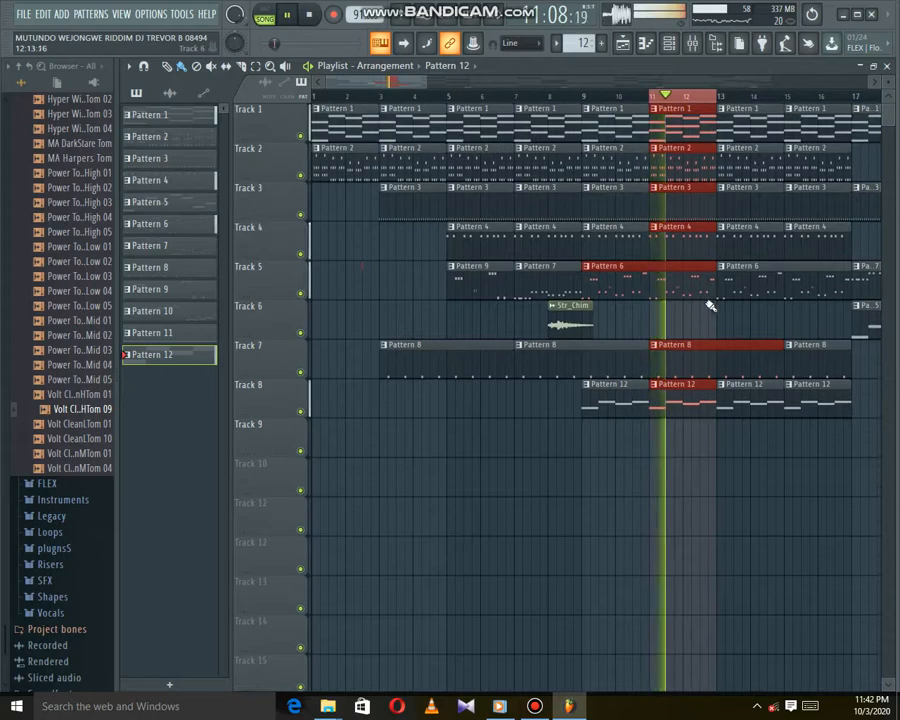
double_click(677, 285)
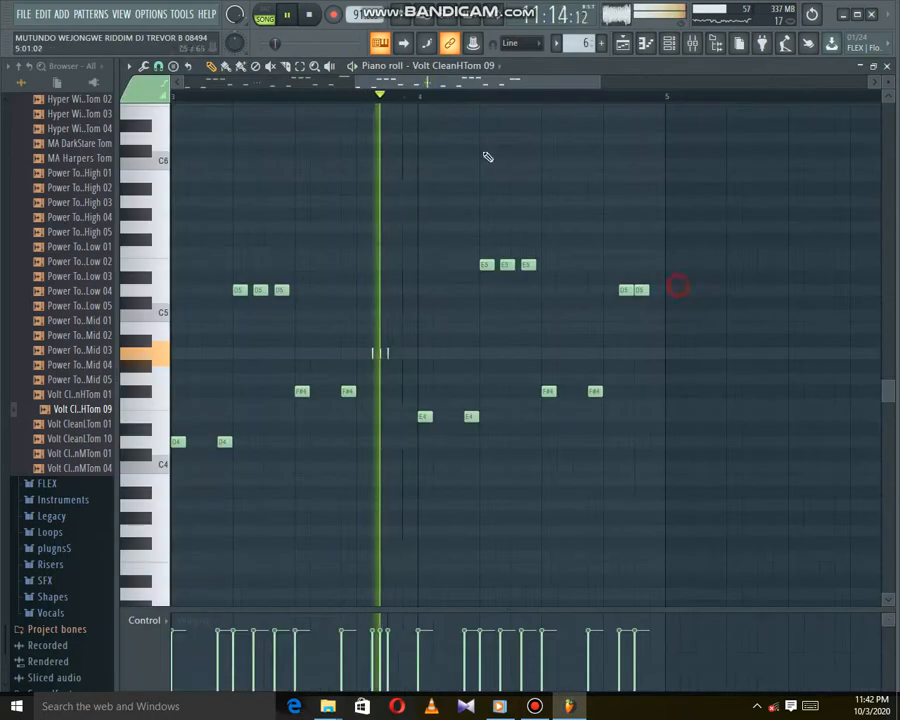
click(266, 13)
drag(435, 90, 246, 102)
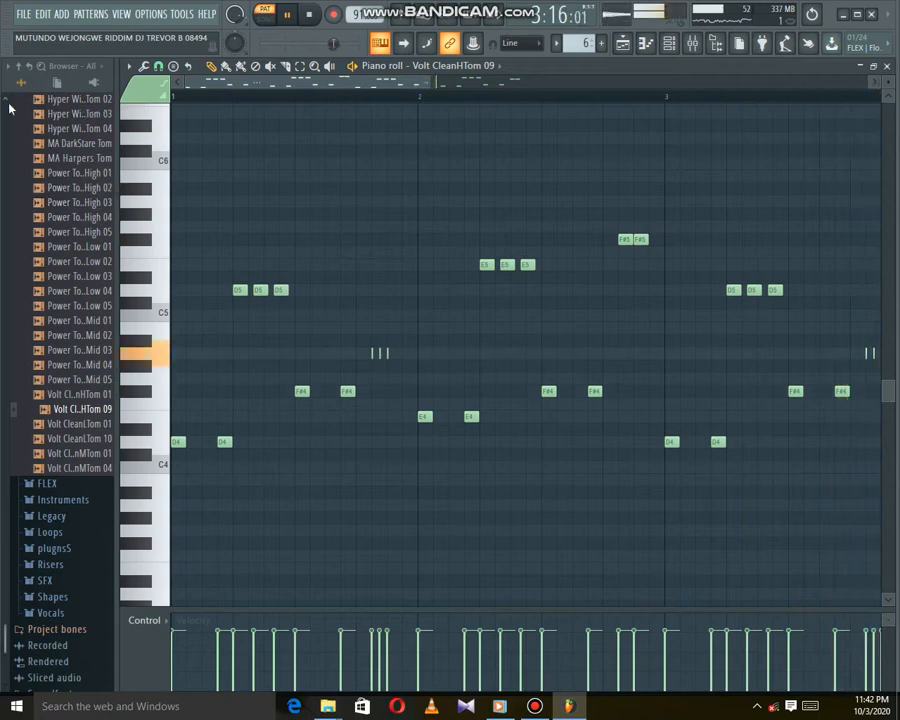
Browse the Toms folder of the second Drums pack and locate the Volt CleanHTom 09 sample.
scroll(4, 396, up, 10)
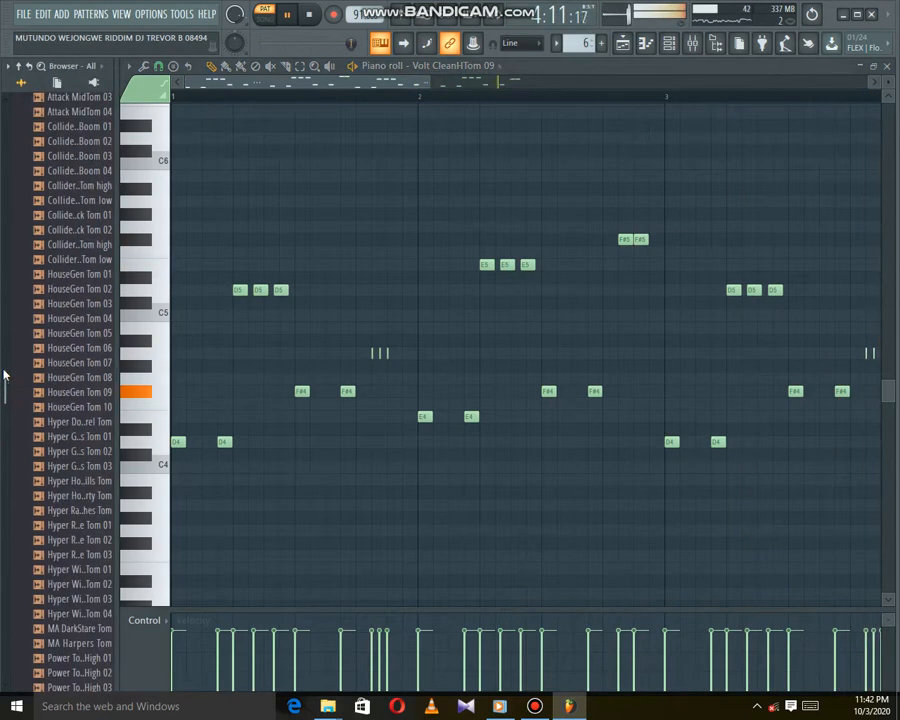
click(56, 292)
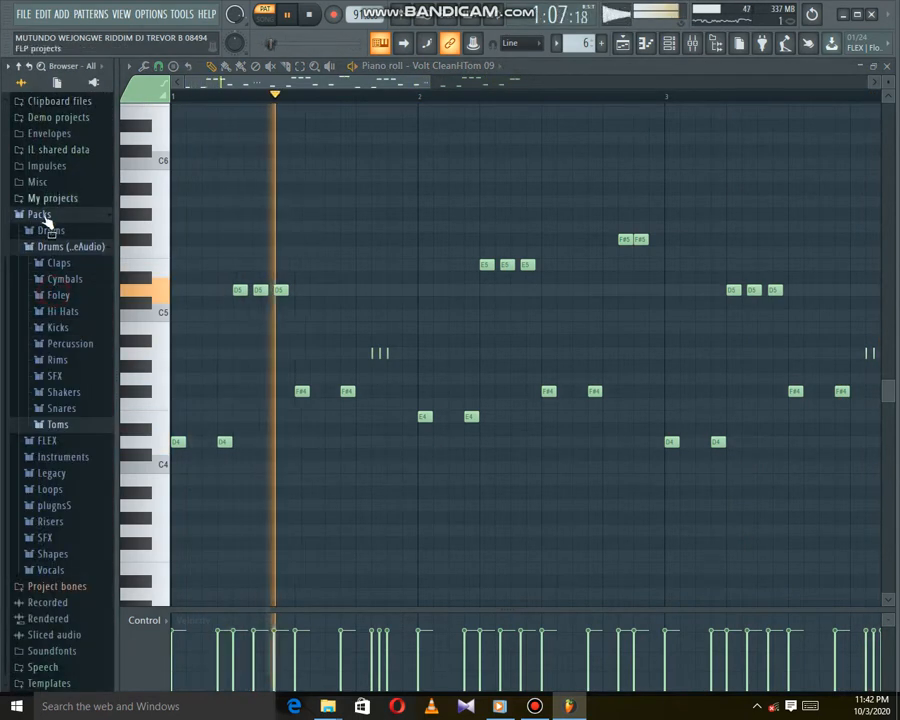
click(60, 247)
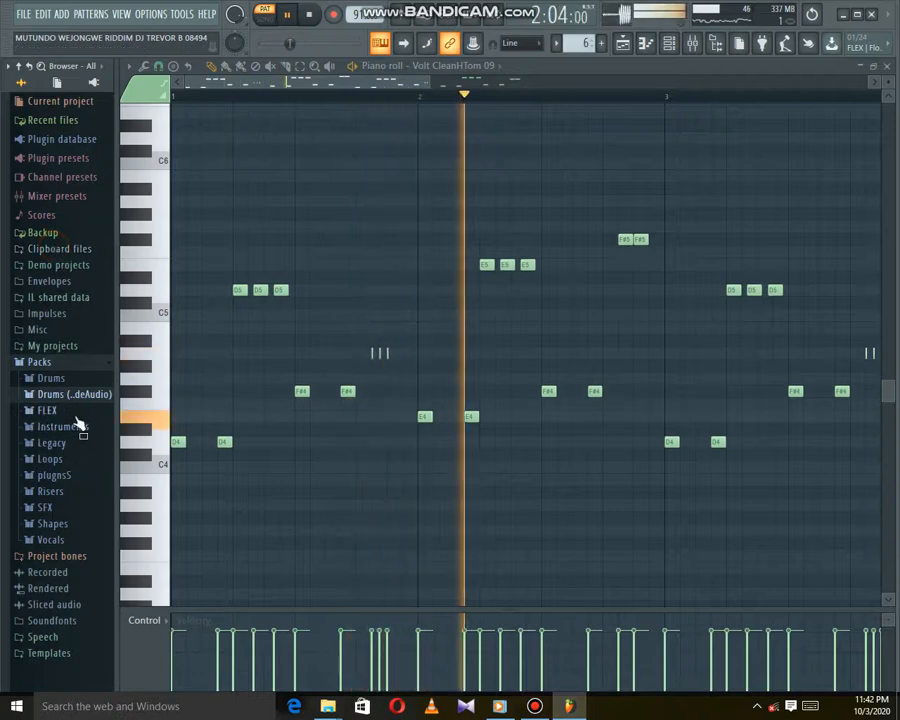
click(66, 398)
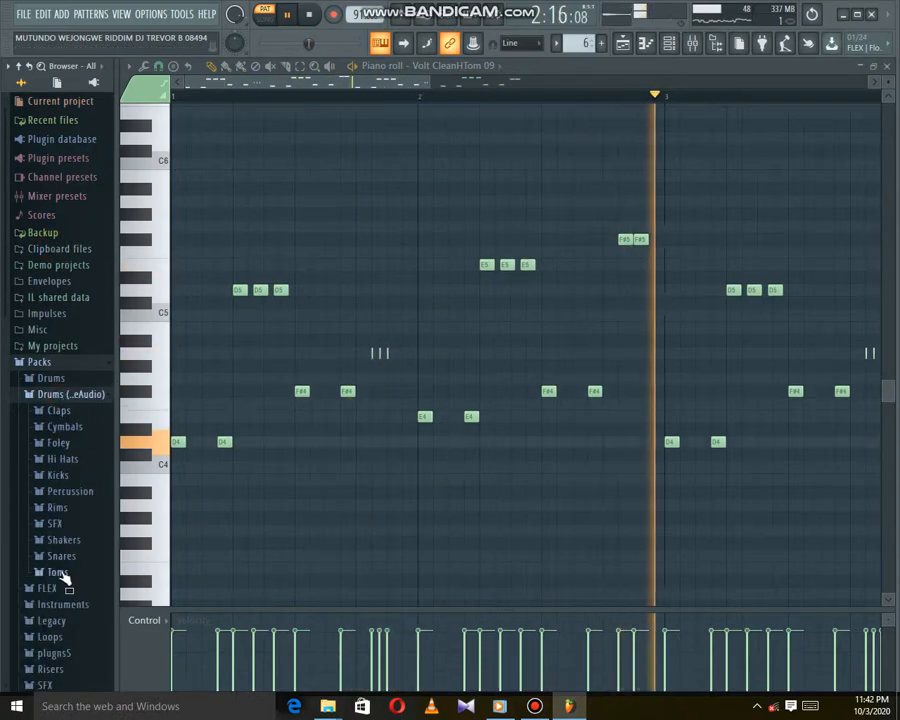
click(48, 571)
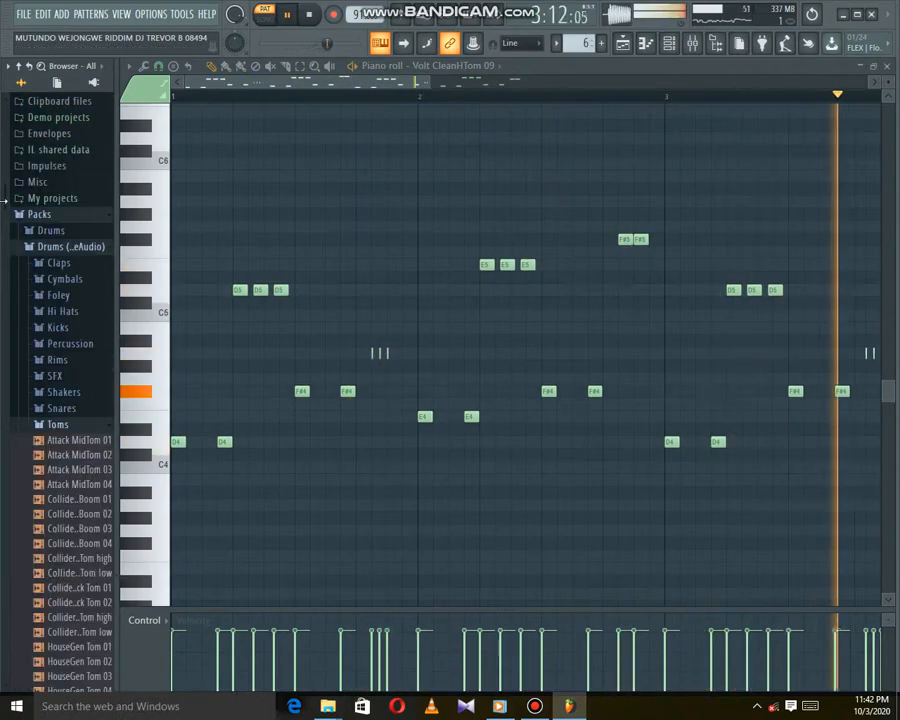
drag(5, 203, 30, 626)
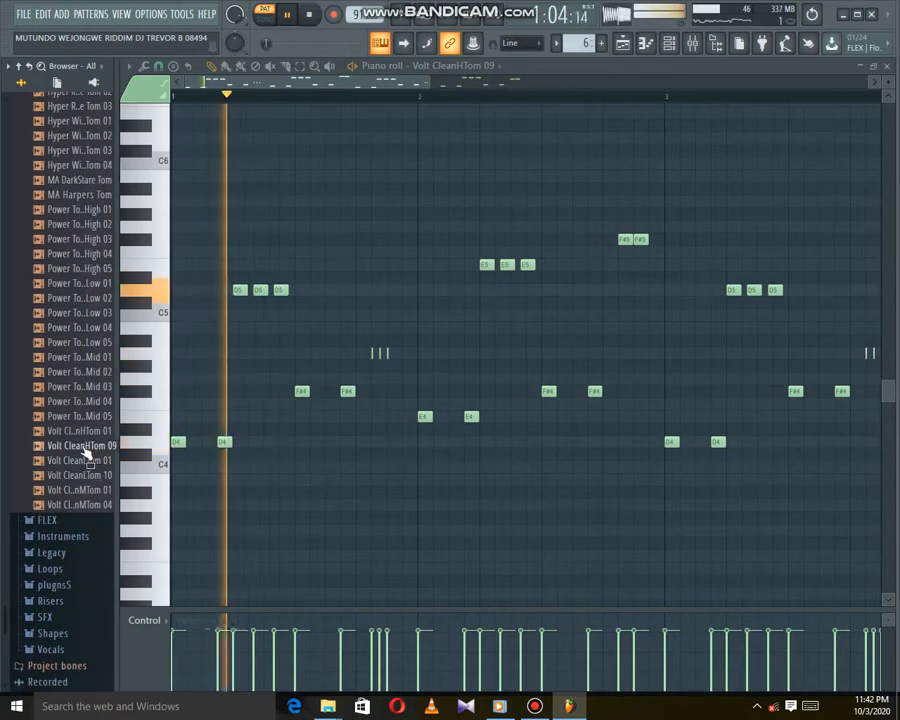
drag(70, 455, 75, 455)
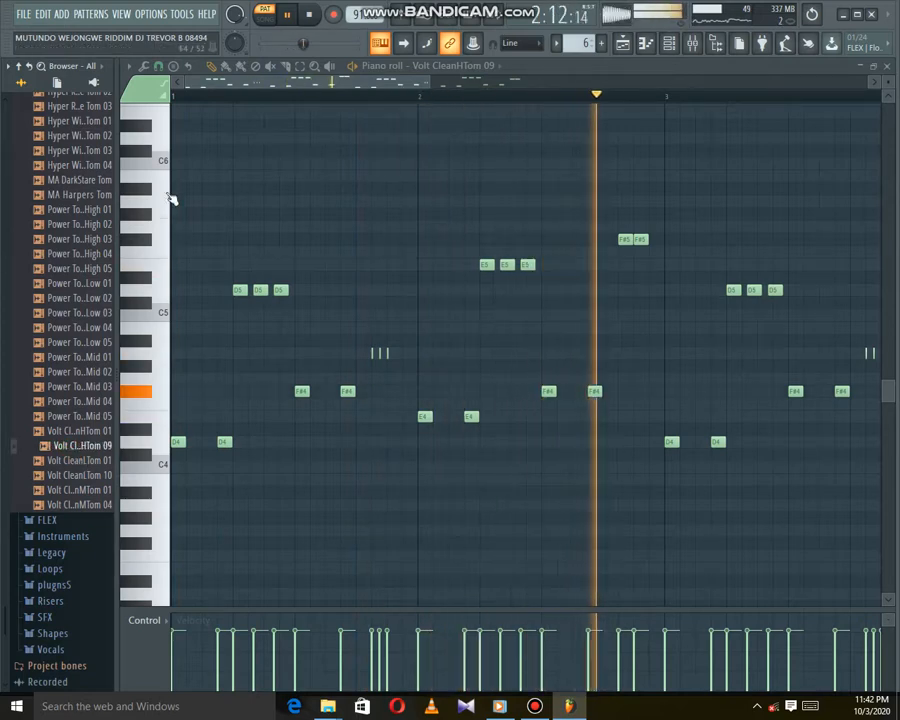
Return to the playlist, clear the selection of bars 11 and 12, and play the song from the beginning.
drag(425, 87, 681, 100)
click(634, 48)
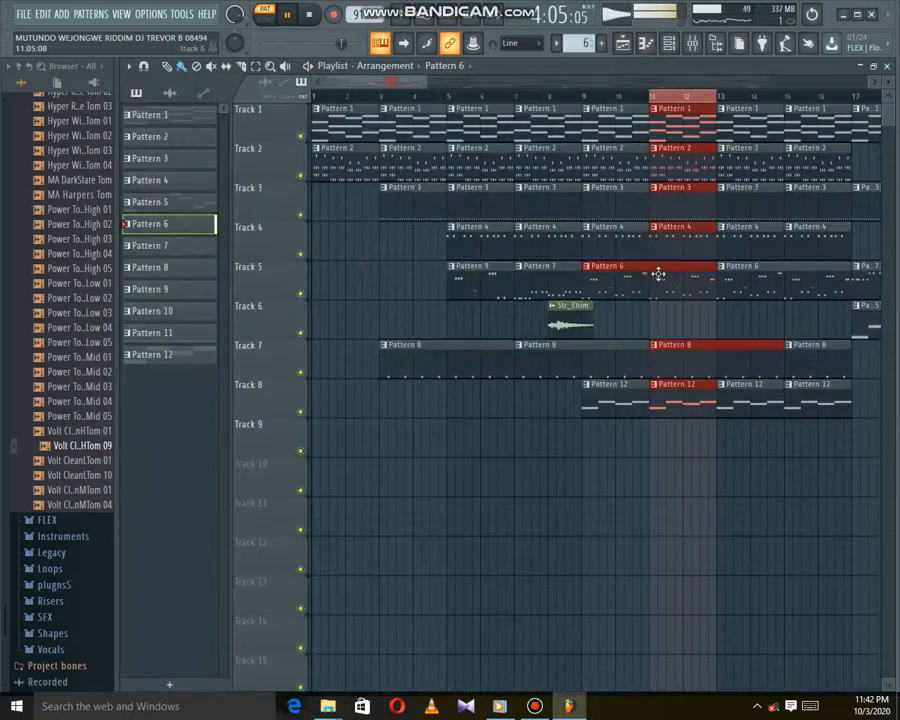
click(644, 95)
click(311, 16)
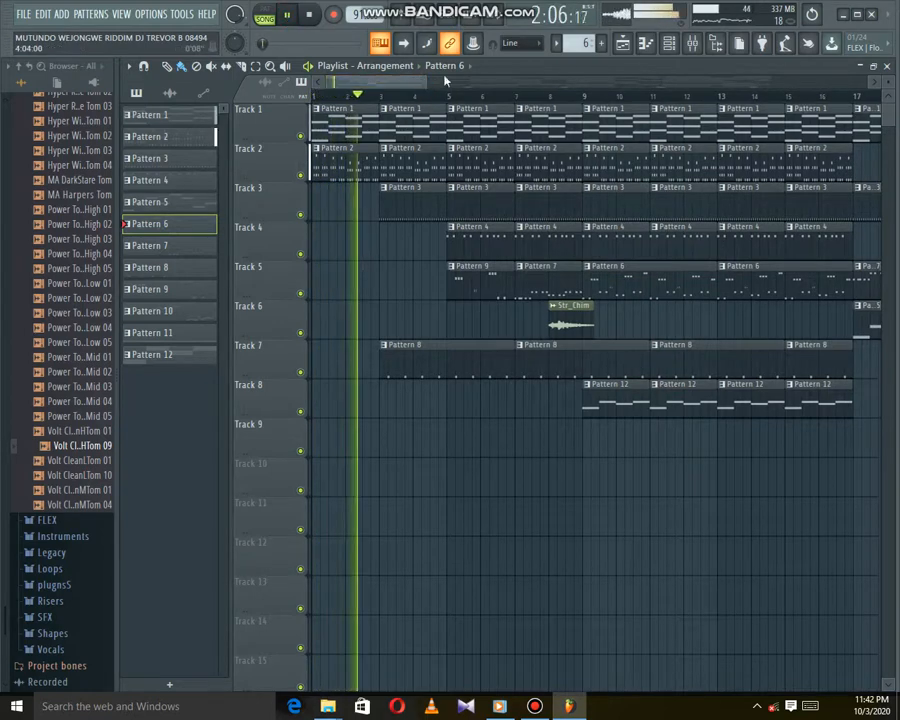
Find the ROCK STAR VOCAL audio file in the desktop's Rock Star folder and place it on Track 6 at bar 2.
click(823, 39)
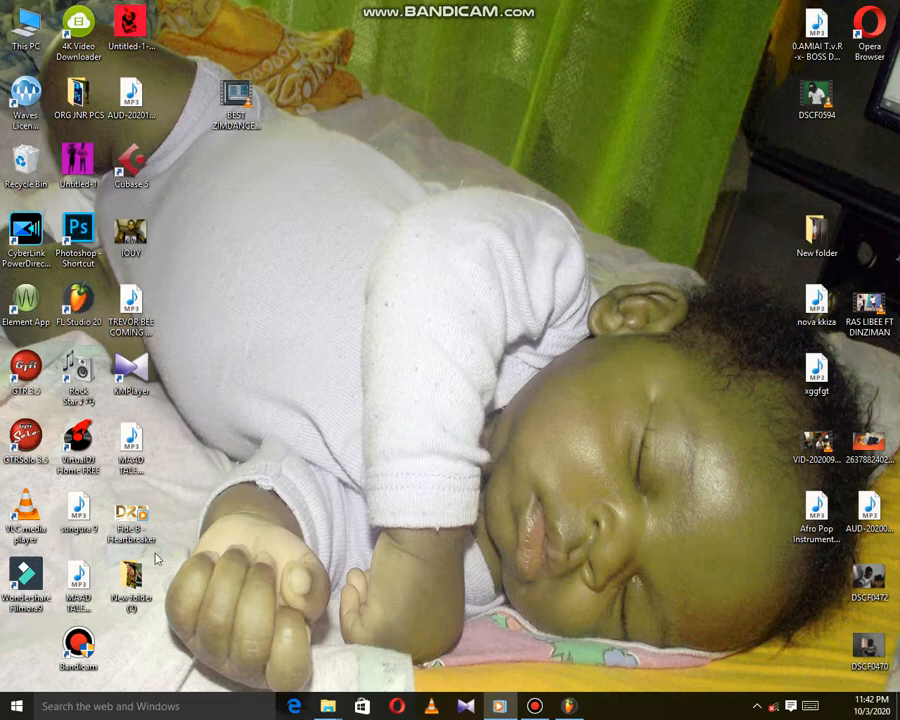
double_click(80, 385)
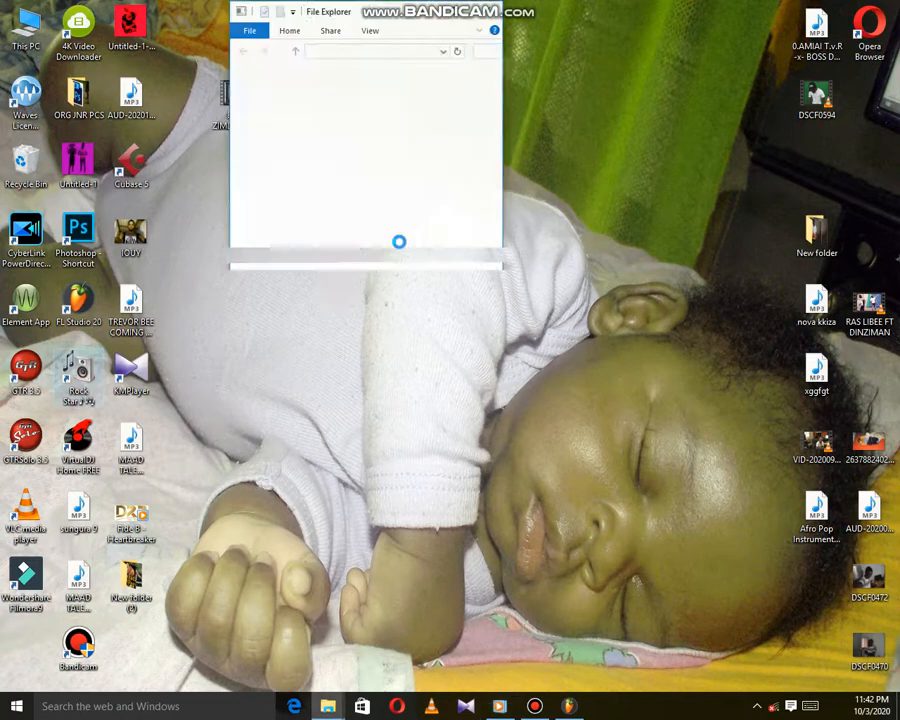
drag(500, 143, 505, 259)
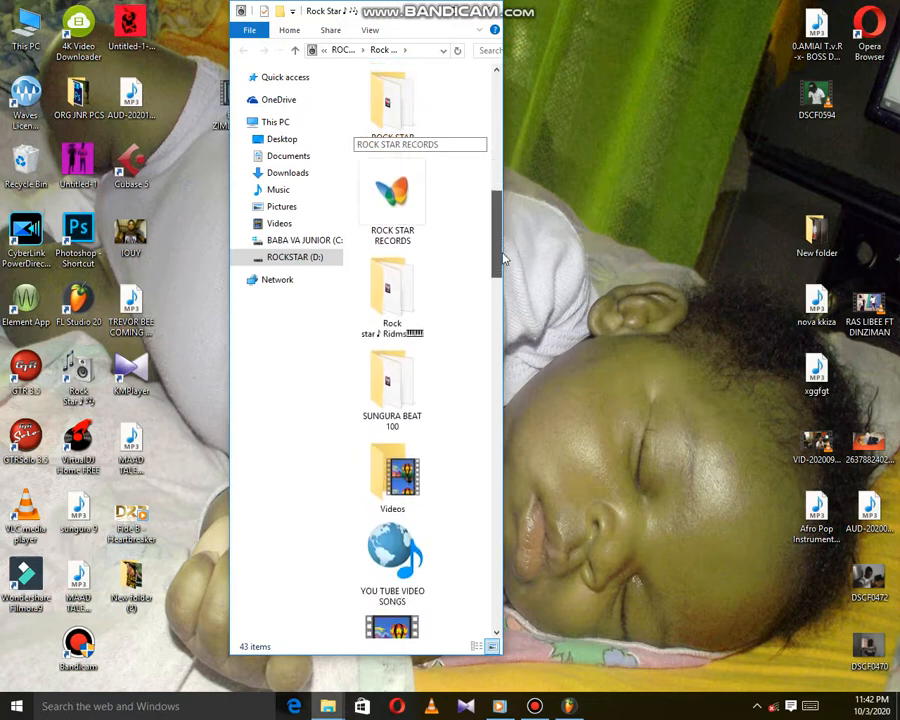
double_click(397, 124)
drag(491, 135, 499, 372)
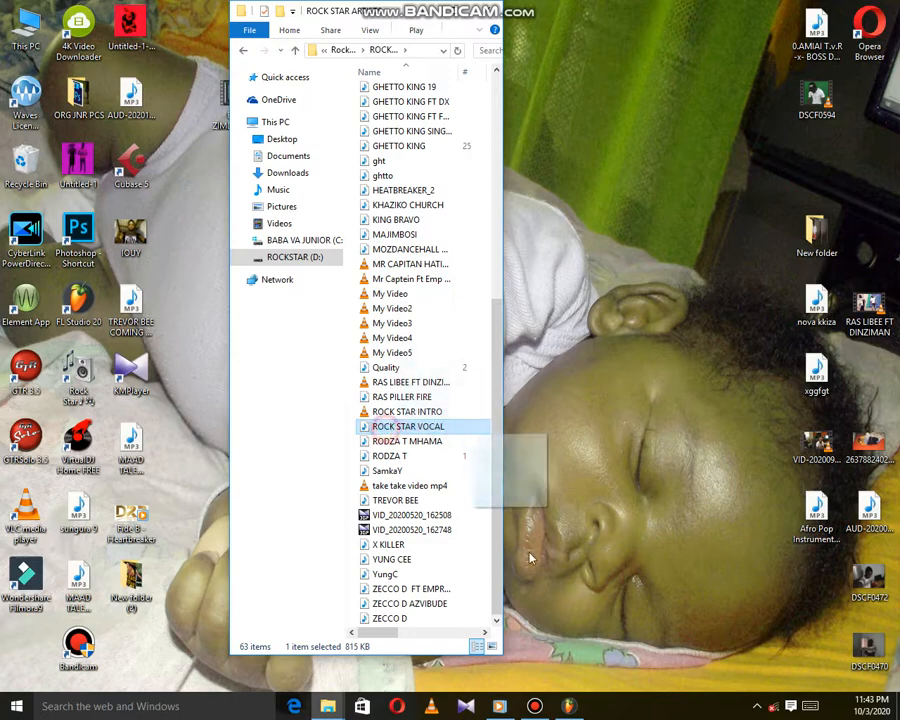
drag(530, 558, 352, 318)
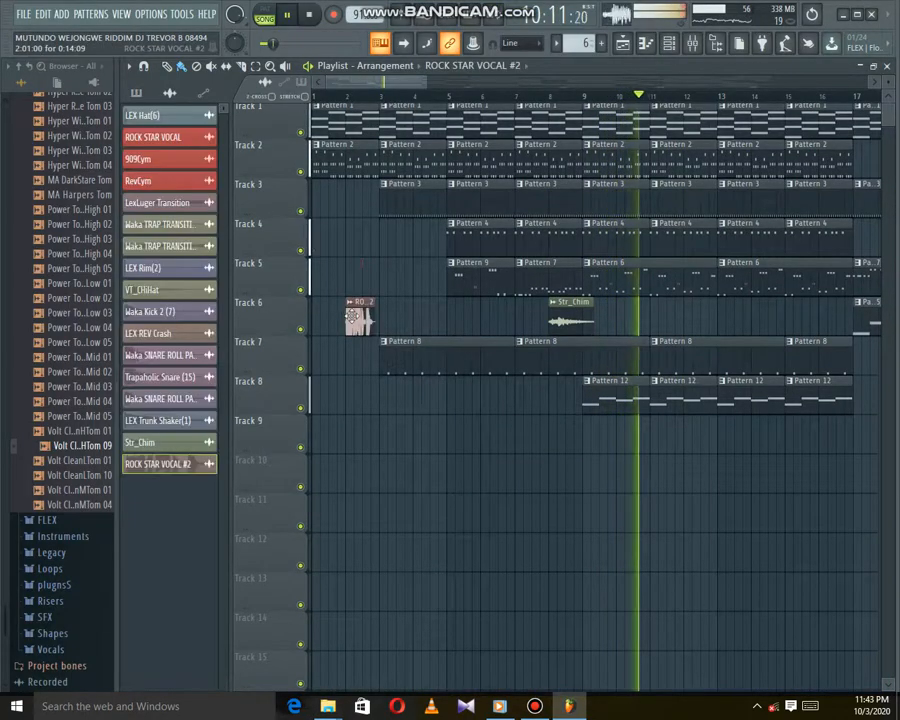
Set the ROCK STAR VOCAL clip's channel volume to 21% and shift the clip earlier to position 1:09:00 on Track 6.
double_click(352, 318)
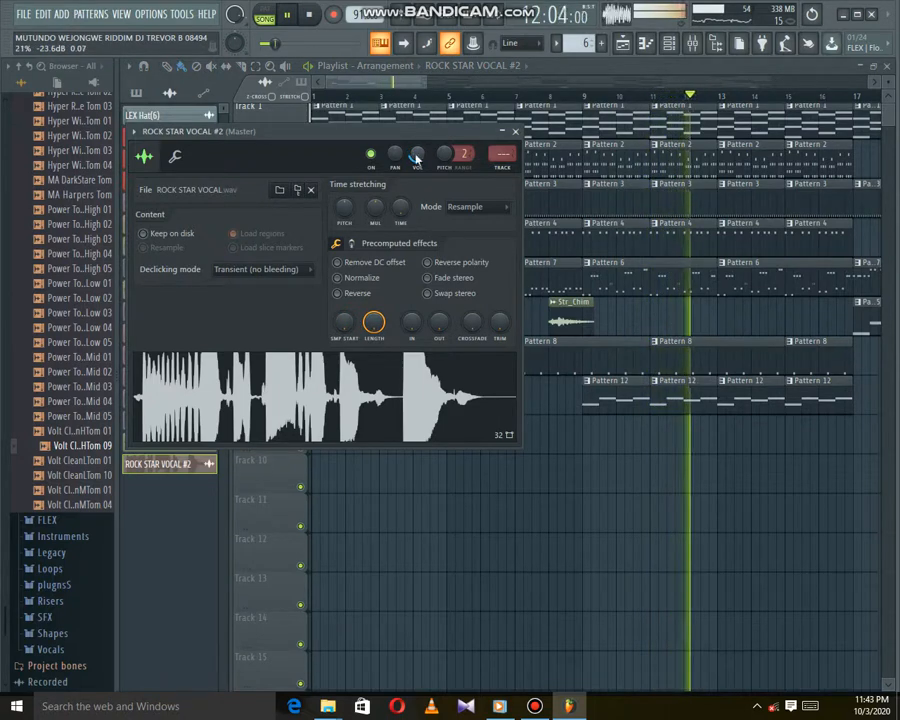
click(515, 131)
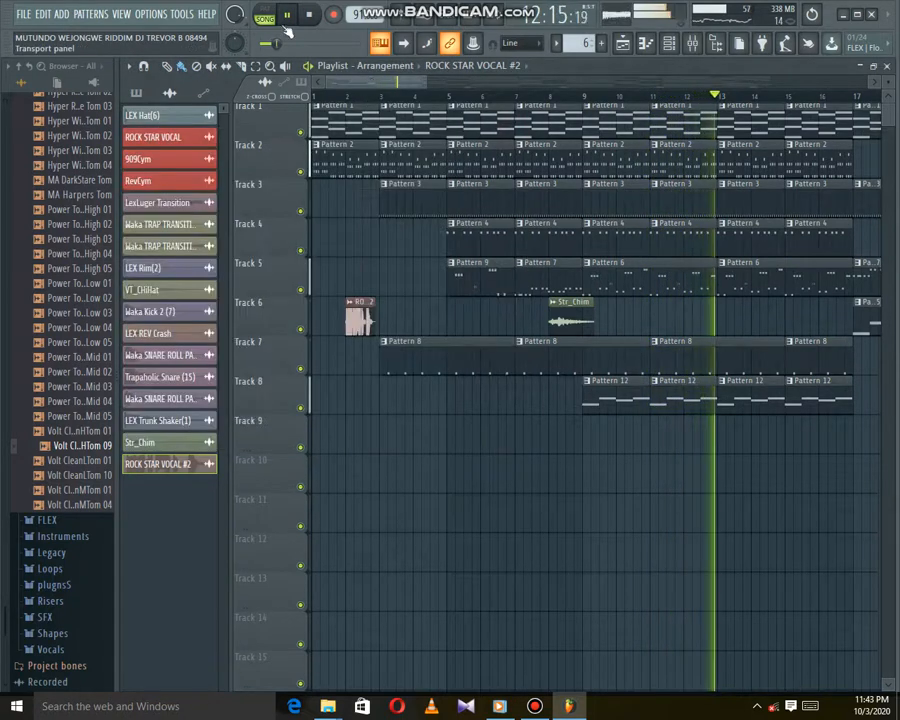
click(318, 18)
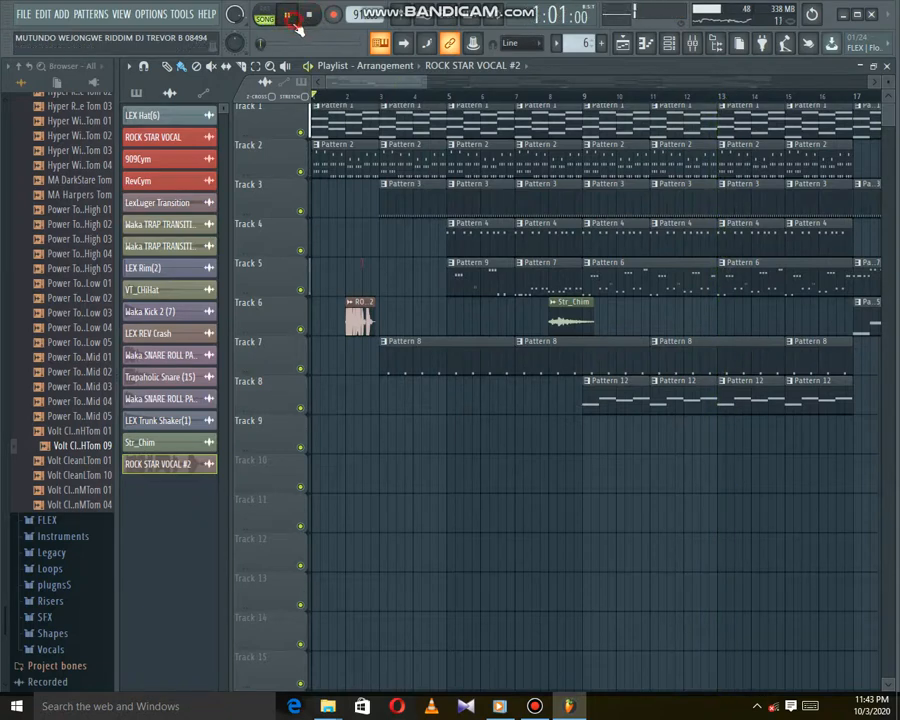
drag(369, 317, 352, 316)
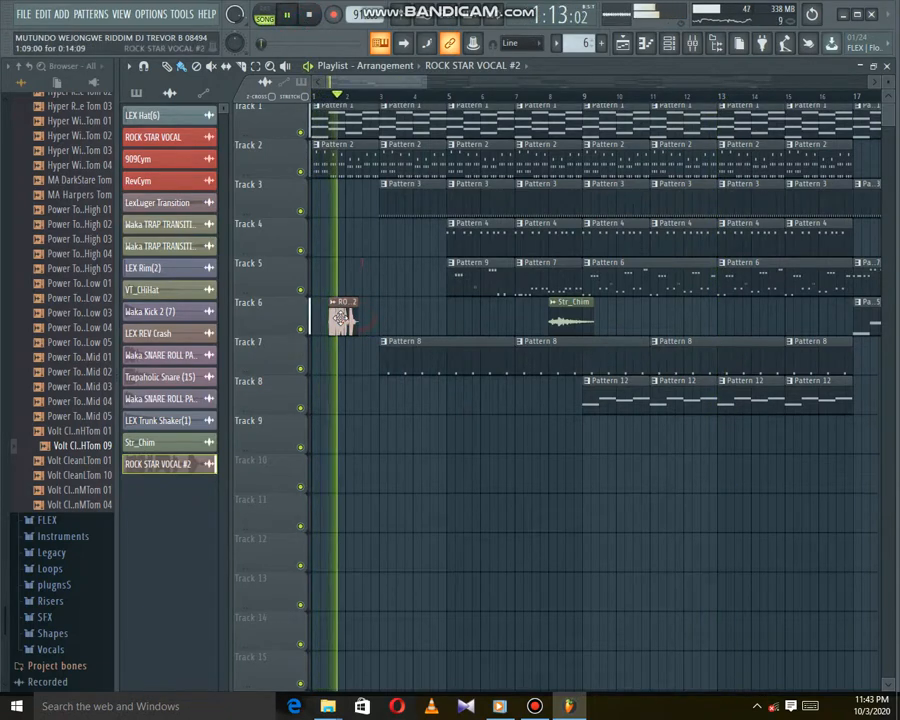
click(309, 15)
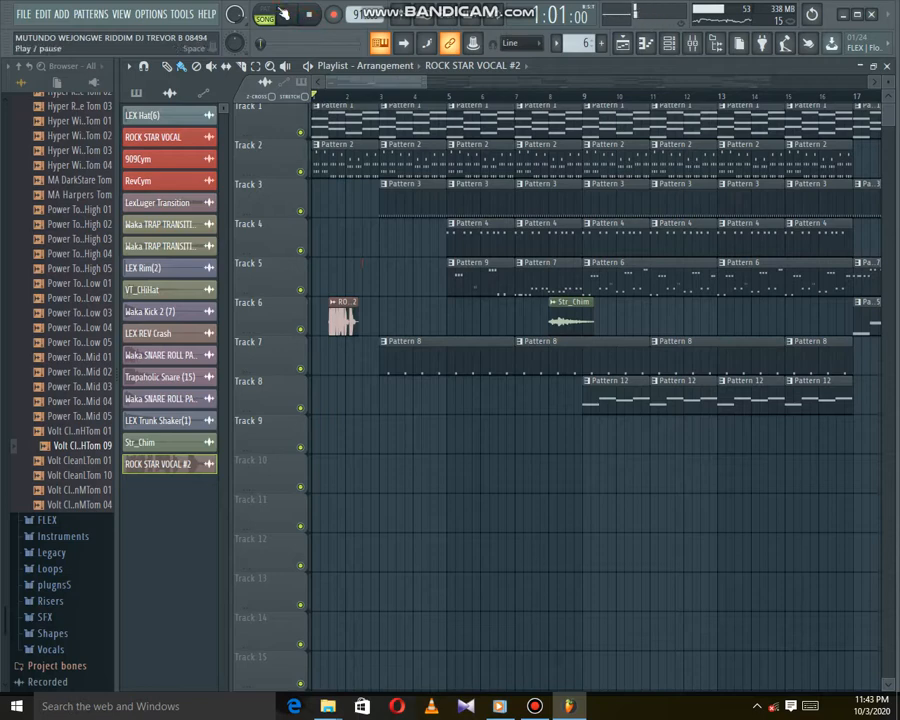
Examine the rest of the arrangement through bar 75 and play the section with Pattern 5 from bar 49.
click(532, 97)
drag(402, 86, 668, 143)
click(442, 99)
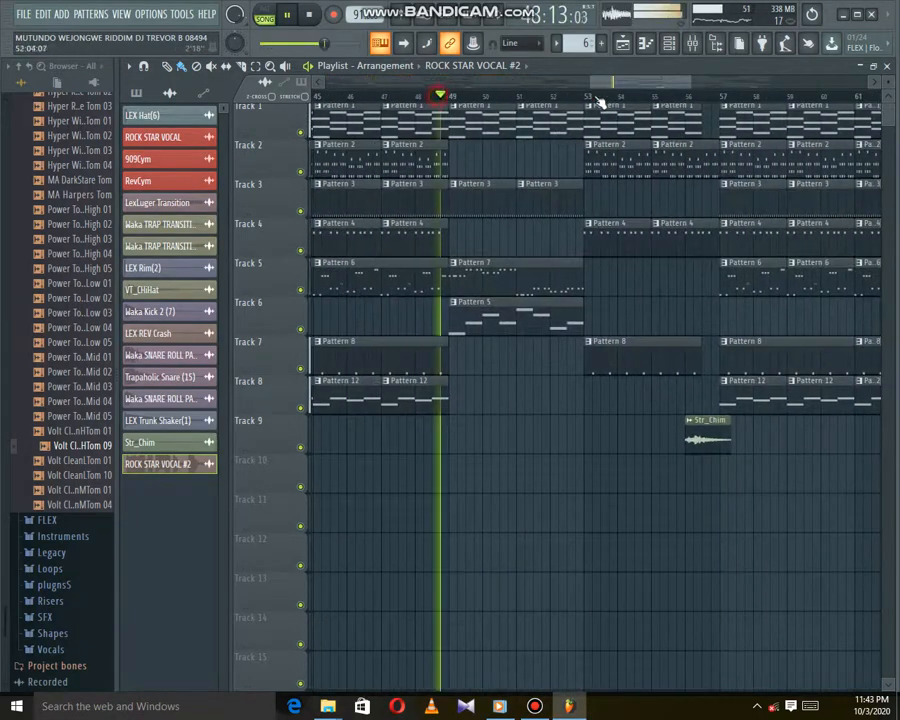
drag(626, 84, 745, 95)
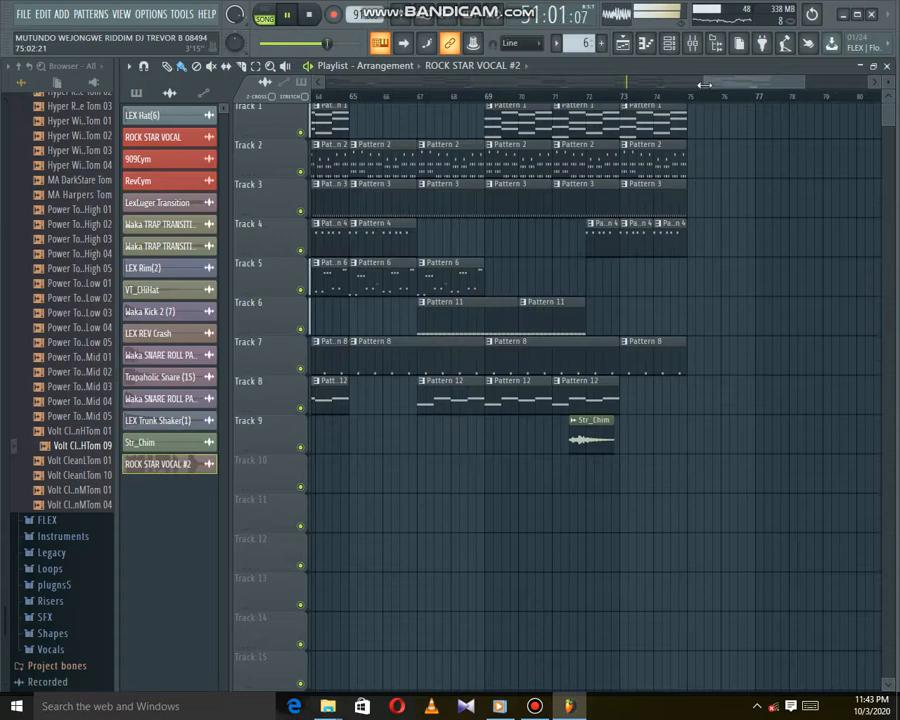
drag(704, 86, 544, 104)
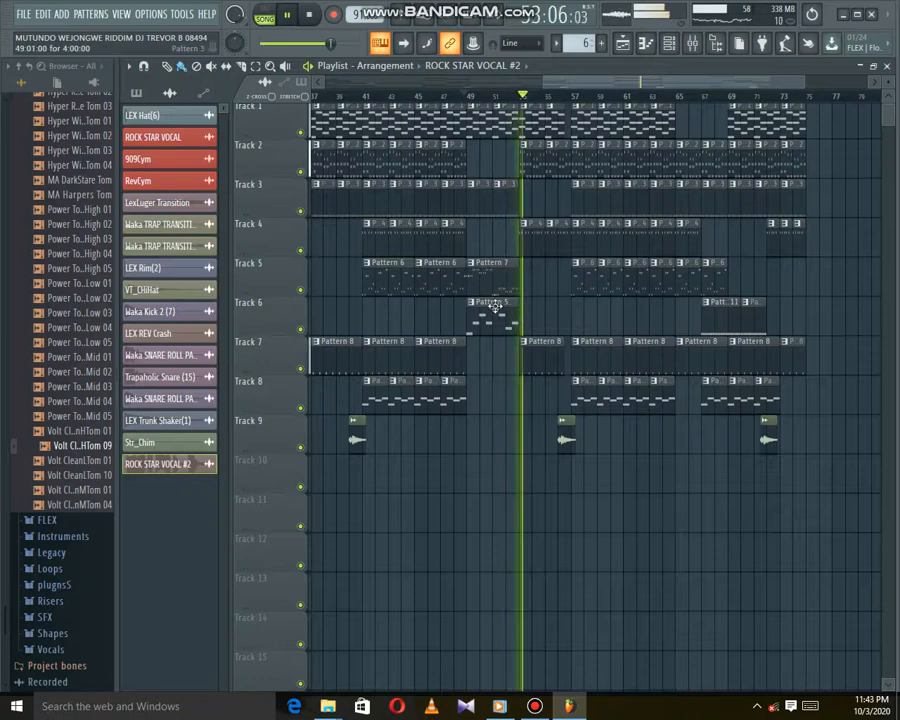
click(466, 100)
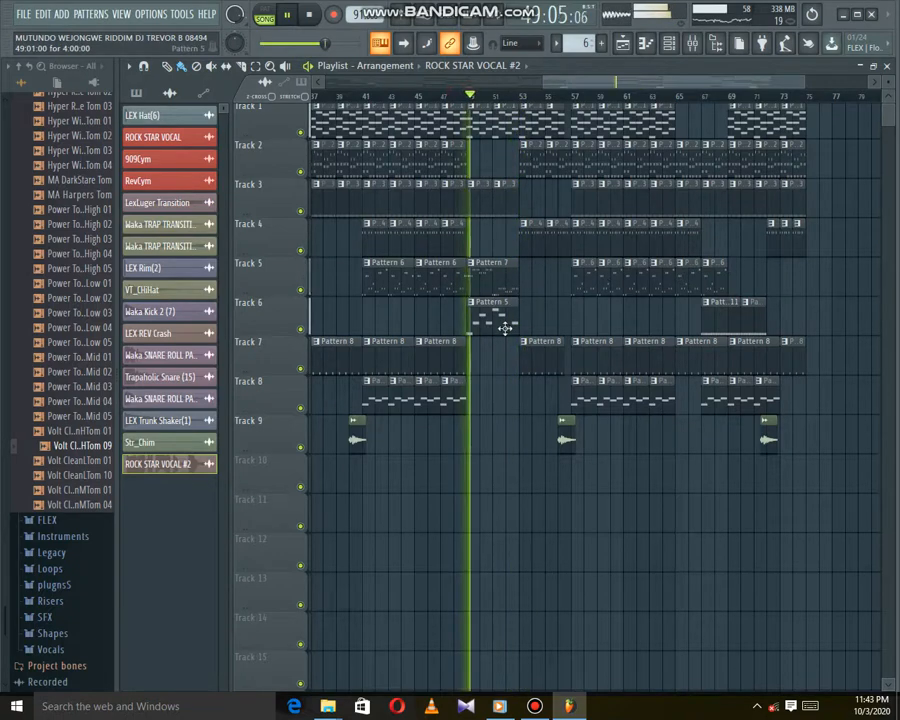
Open Pattern 5 and examine its notes in the piano roll and the BR Analog Brass 3 preset in its Nexus instrument.
double_click(505, 328)
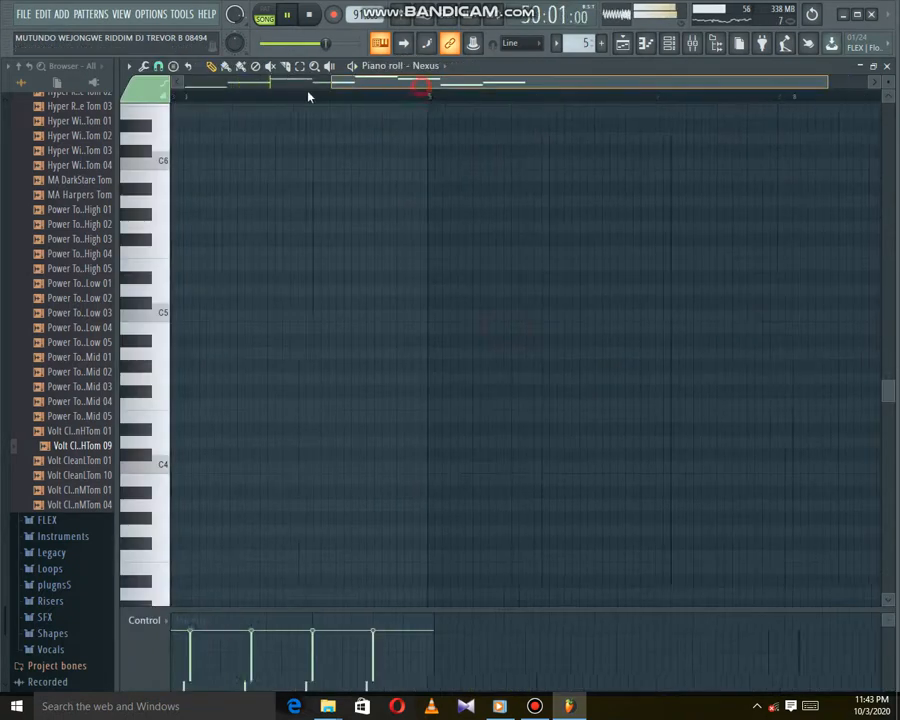
click(428, 66)
click(443, 70)
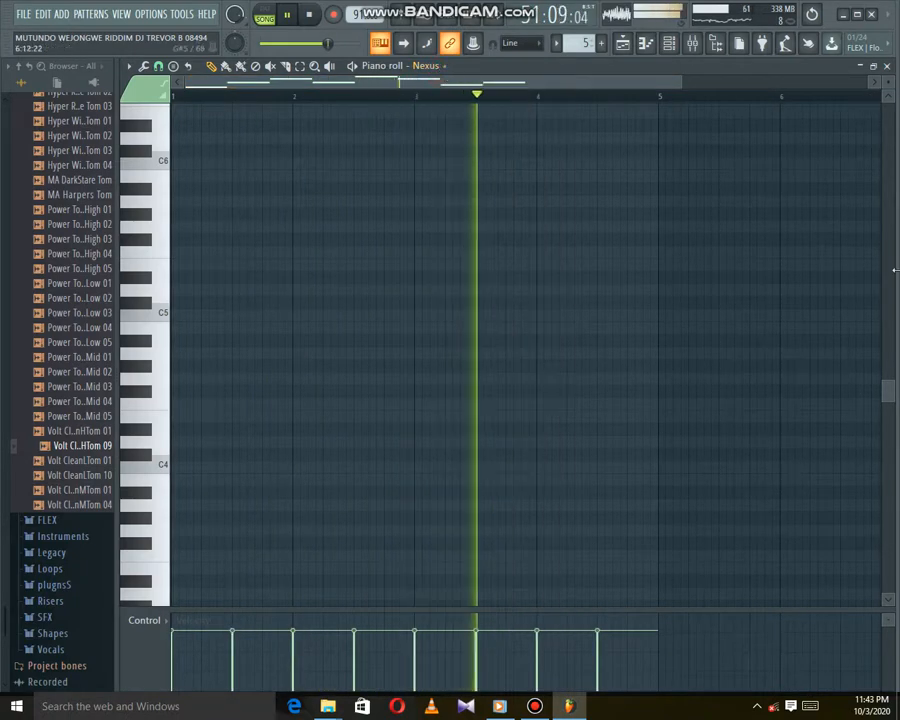
scroll(893, 464, down, 2)
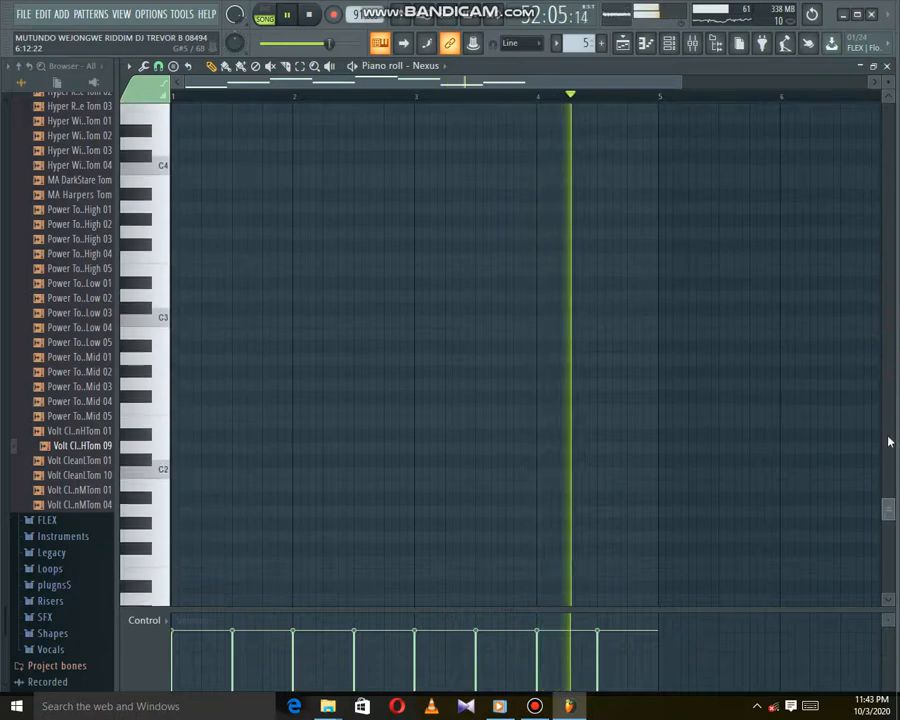
scroll(875, 270, up, 12)
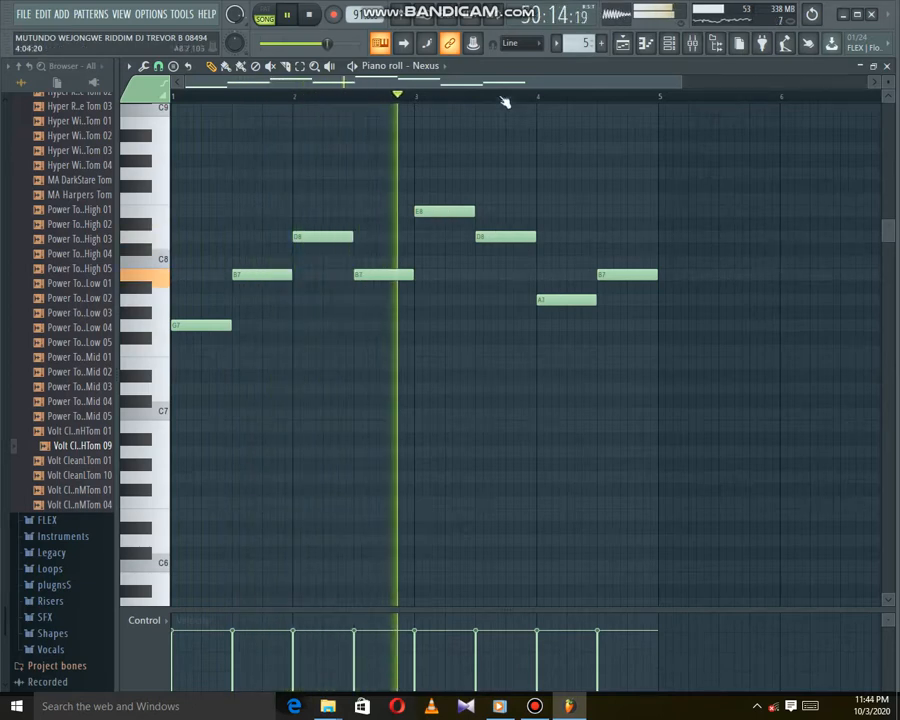
click(440, 67)
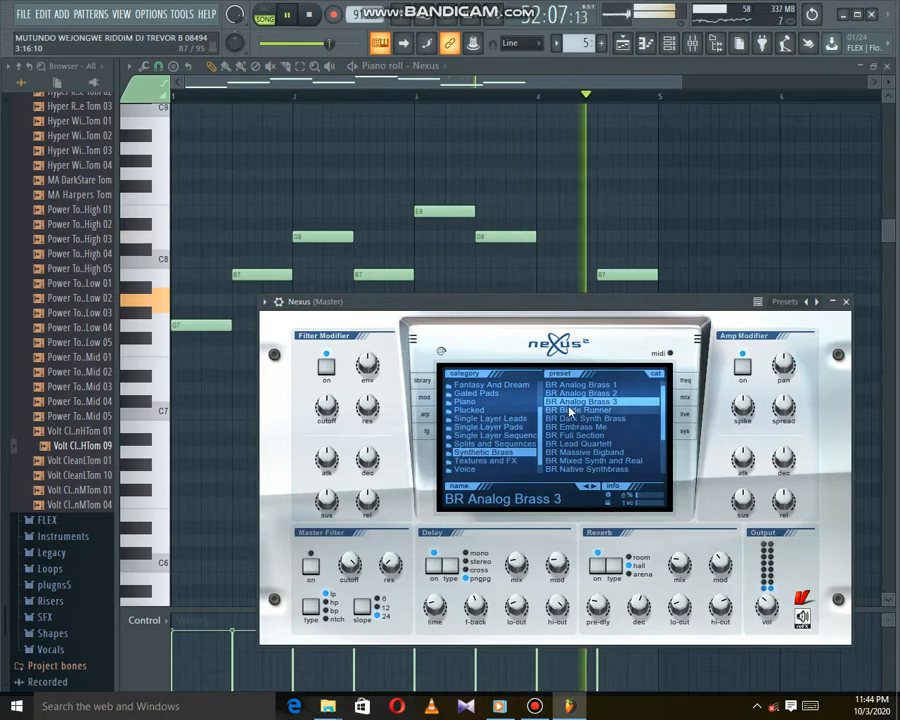
Close the Nexus instrument and Pattern 5's piano roll, and play the arrangement from bar 48.
click(845, 301)
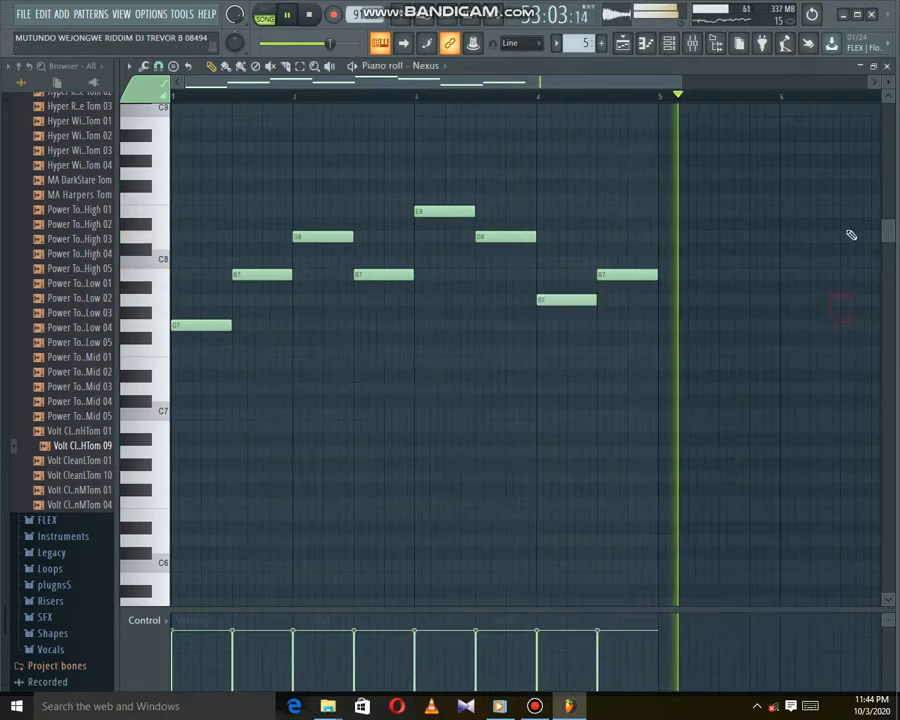
click(887, 67)
click(455, 97)
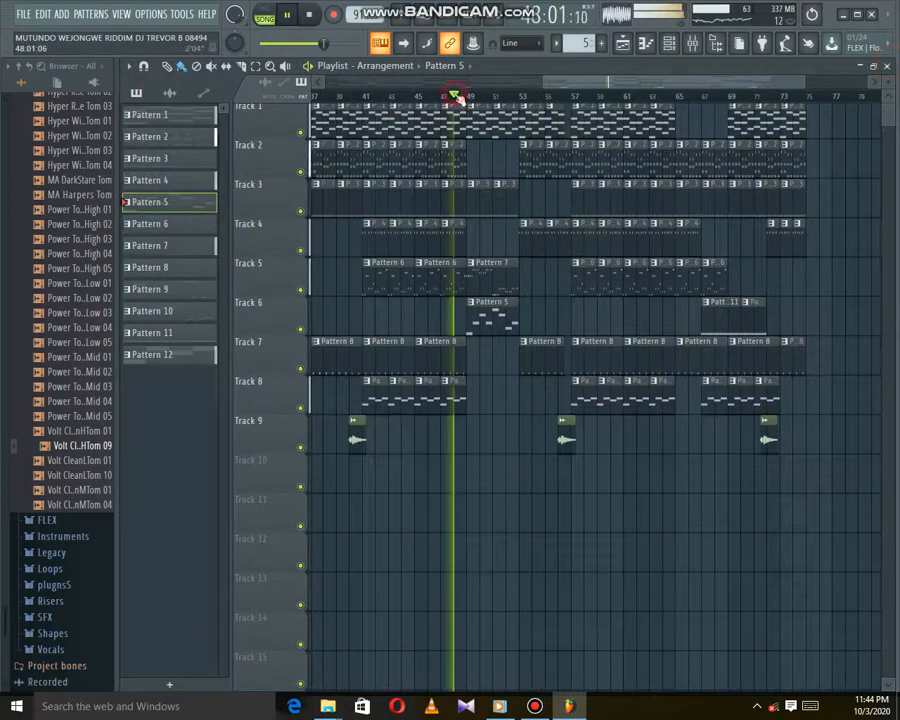
Open Pattern 7 and examine its Hamm + Bass patch under Synth Basses in Hypersonic #3 and its low notes in the piano roll.
double_click(490, 285)
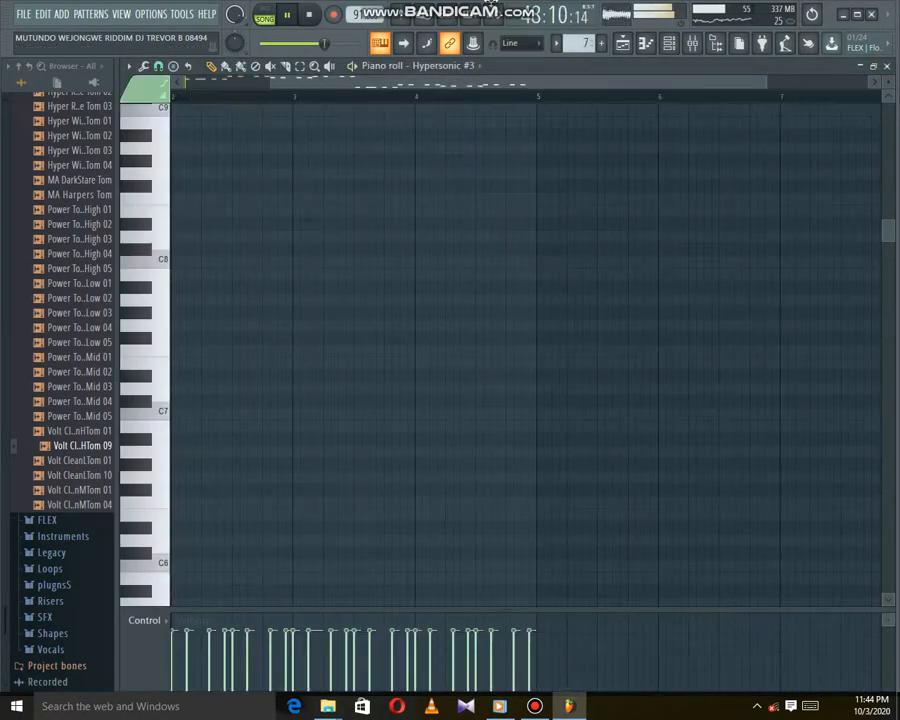
click(470, 67)
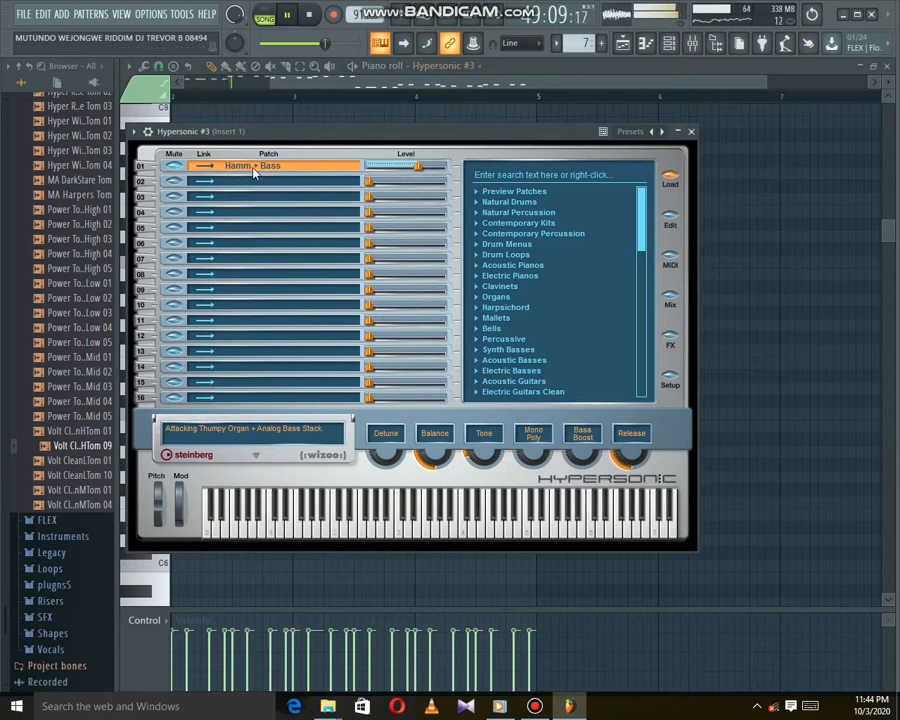
click(513, 351)
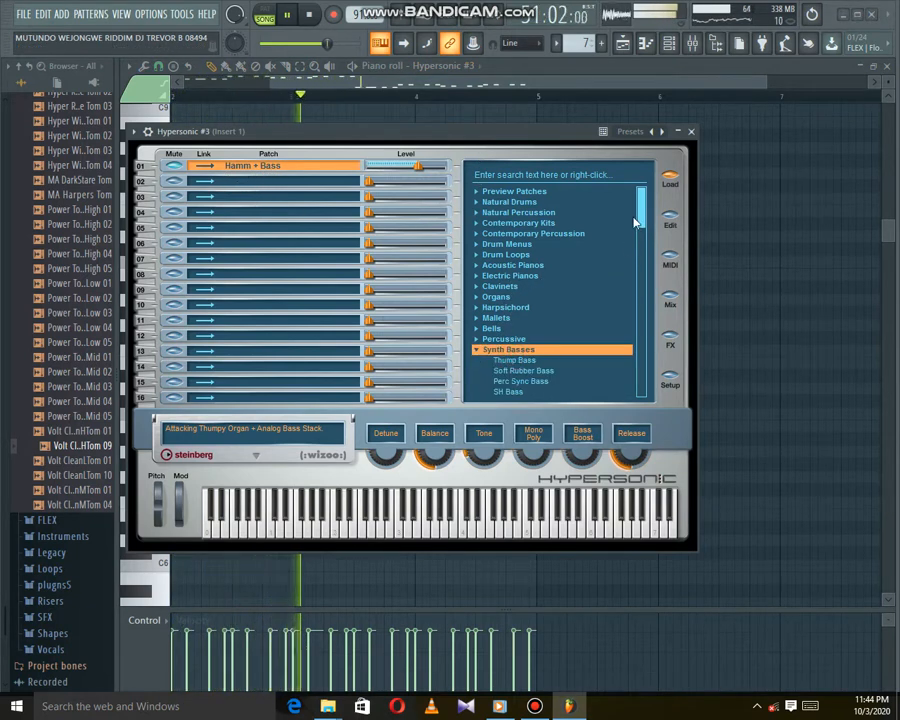
drag(641, 221, 648, 250)
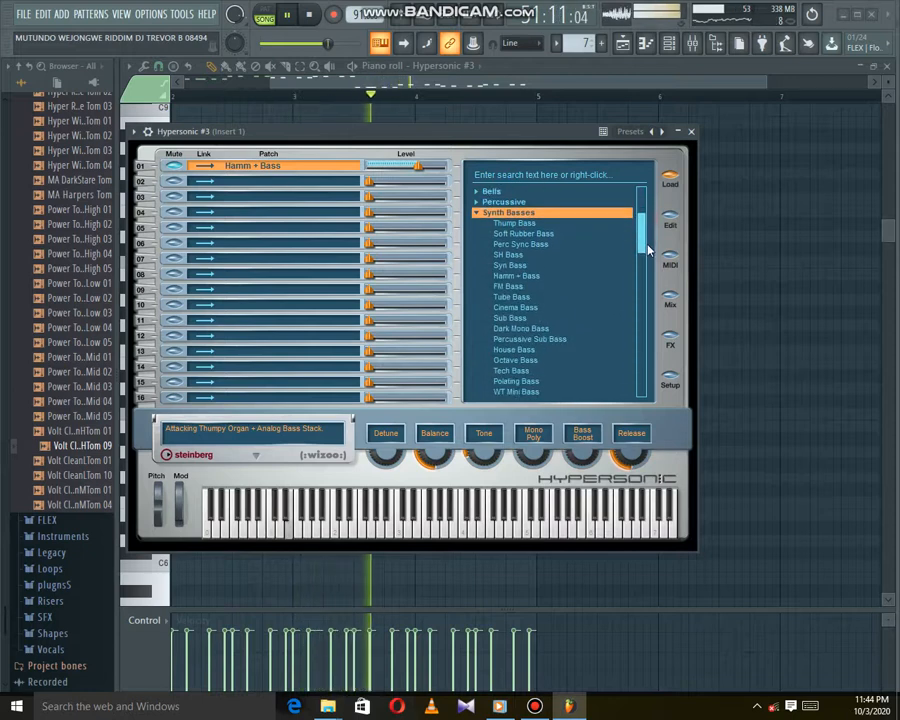
click(514, 277)
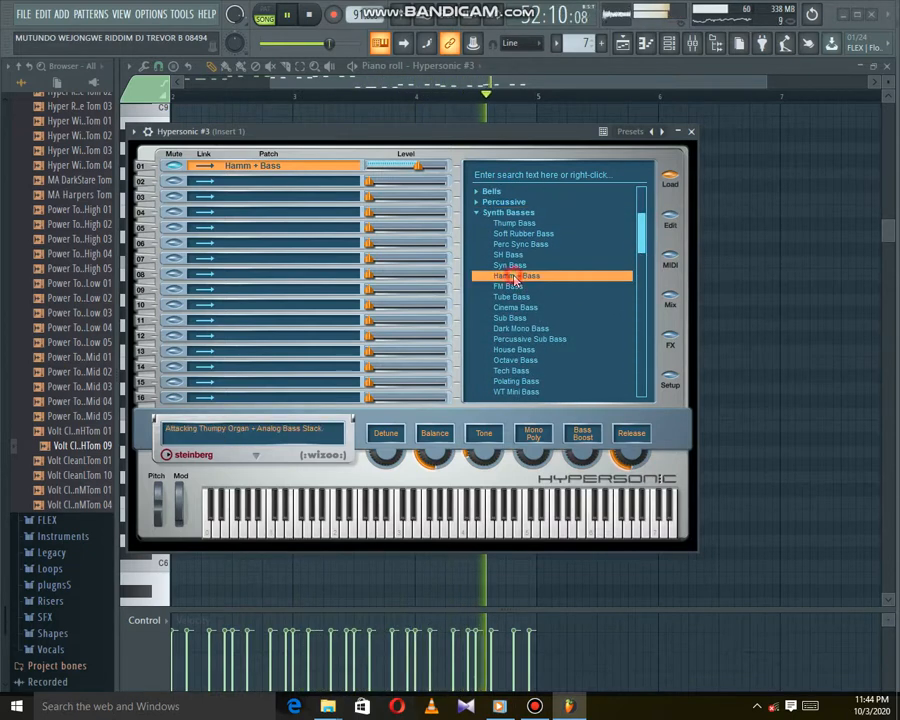
click(689, 132)
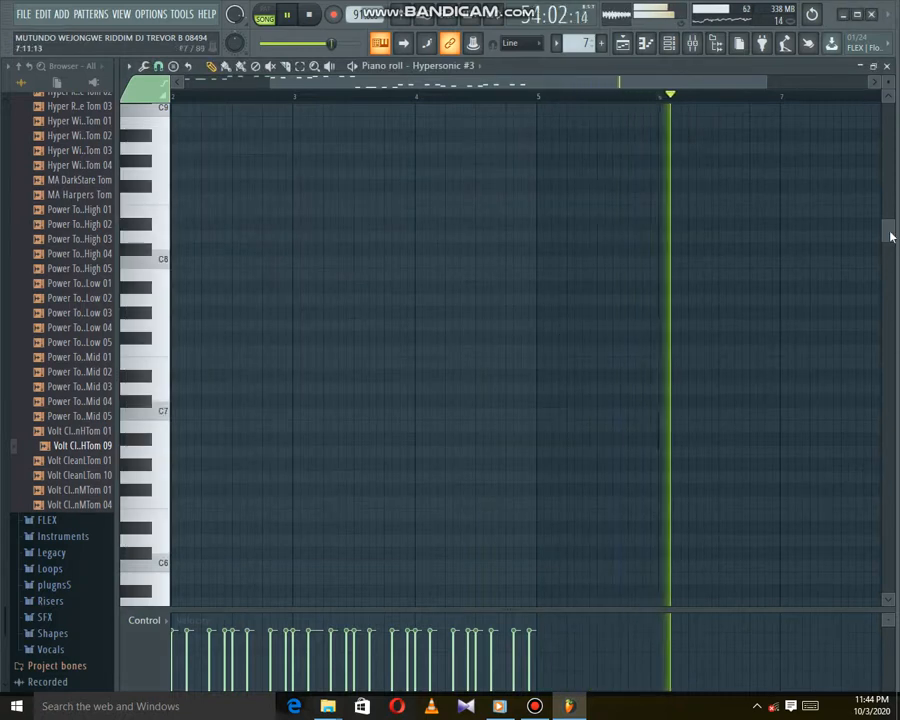
drag(884, 298, 878, 463)
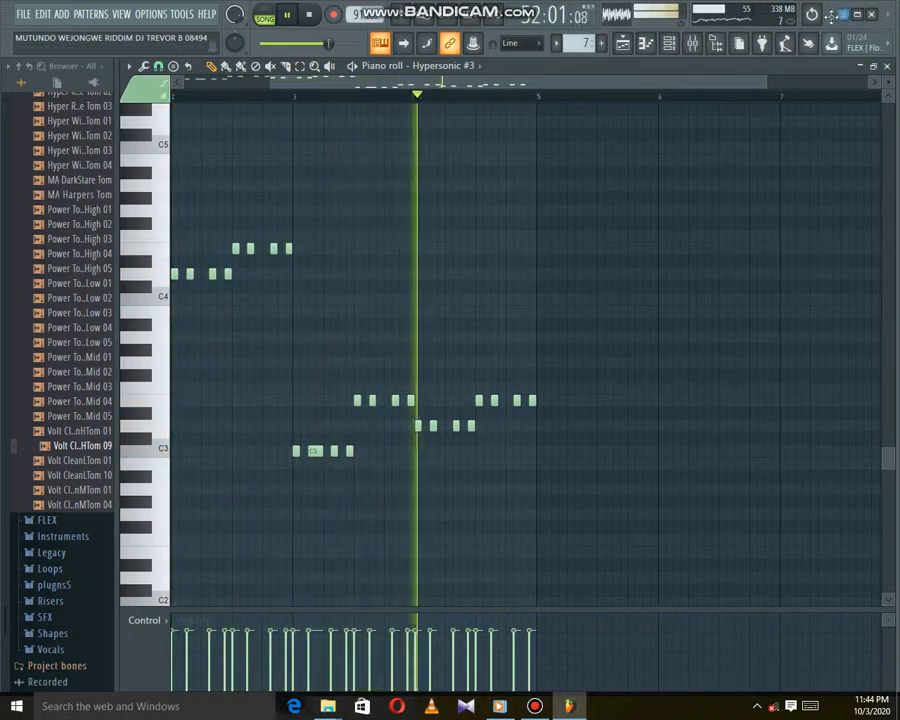
key(F5)
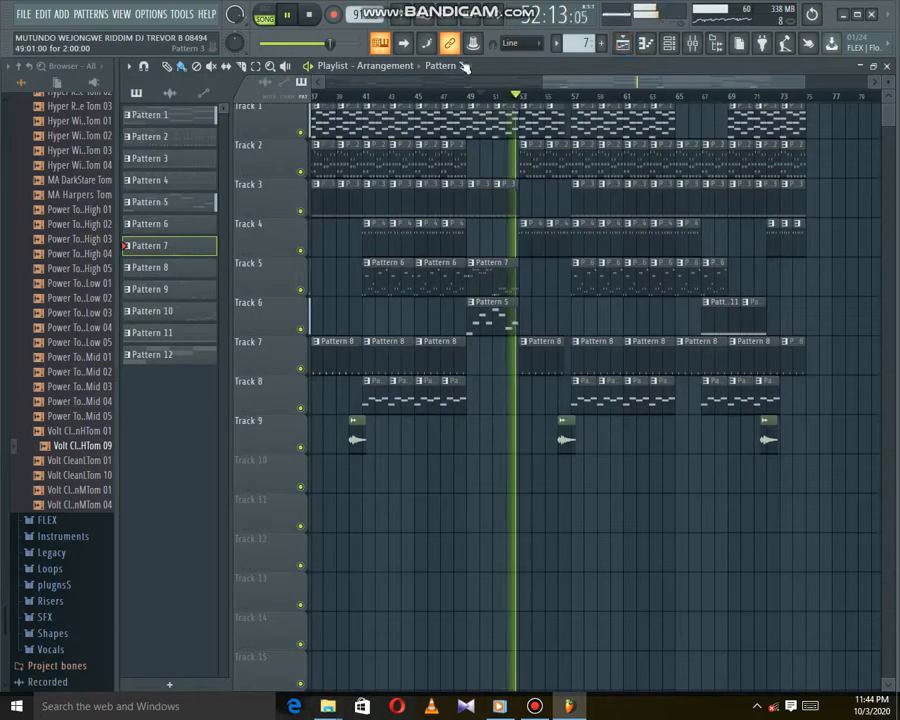
Quit FL Studio without saving the changes to MUTUNDO WEJONGWE RIDDM.flp.
click(870, 14)
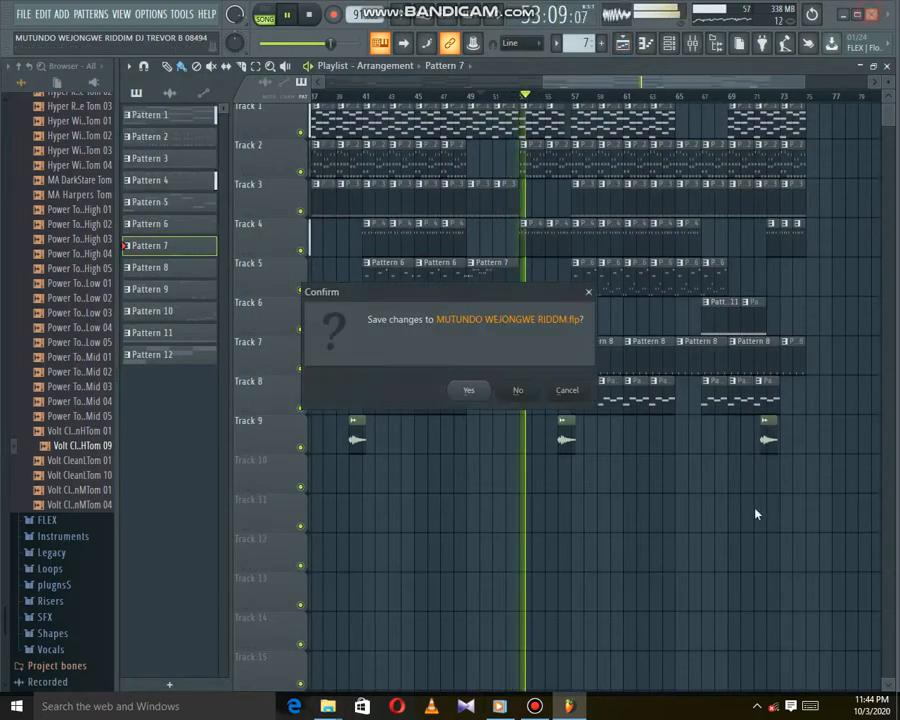
click(524, 395)
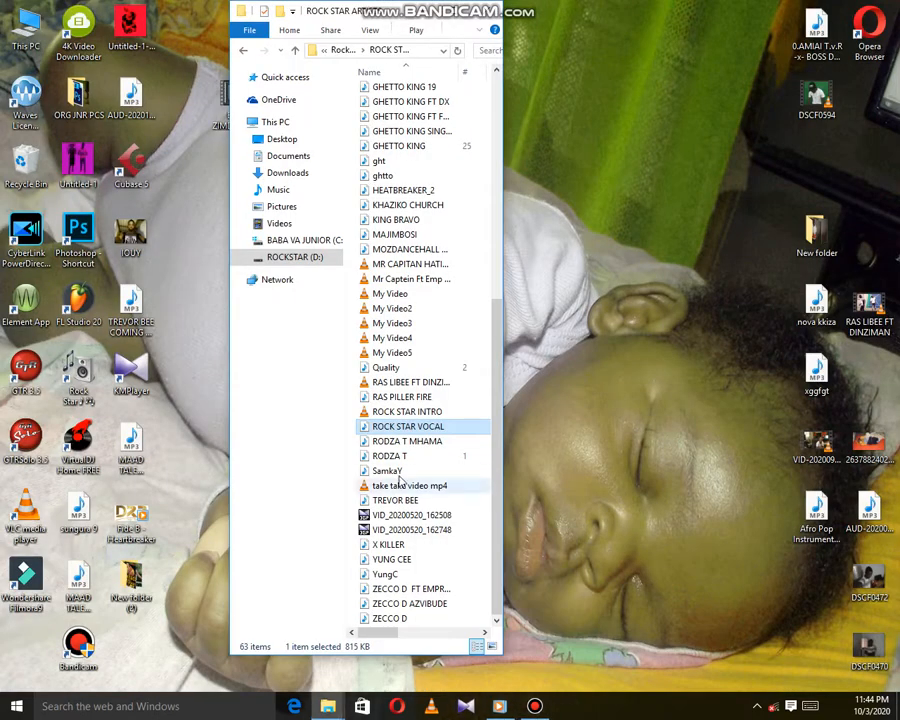
Find the finished MUTUNDO WEJONGWE riddim audio file in the Rock Star folder's riddims subfolder and play it in the media player.
click(247, 51)
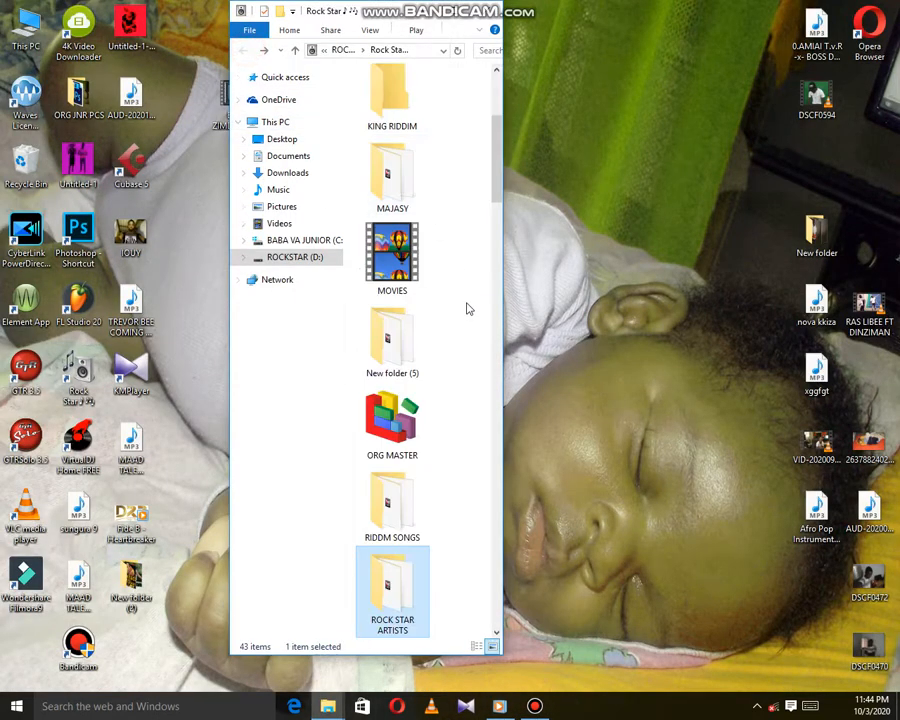
drag(495, 175, 501, 278)
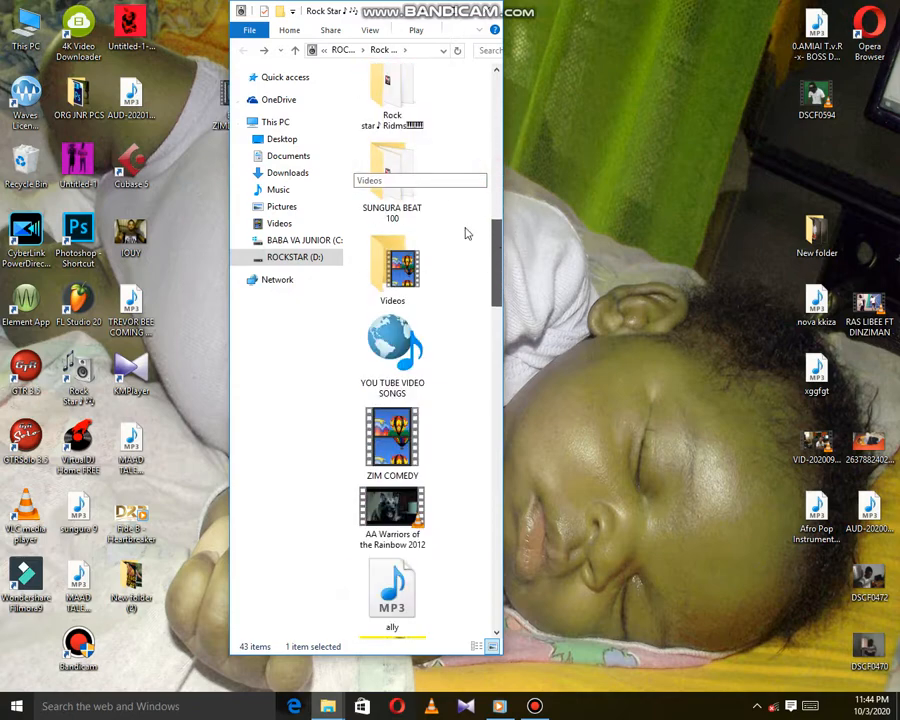
double_click(394, 112)
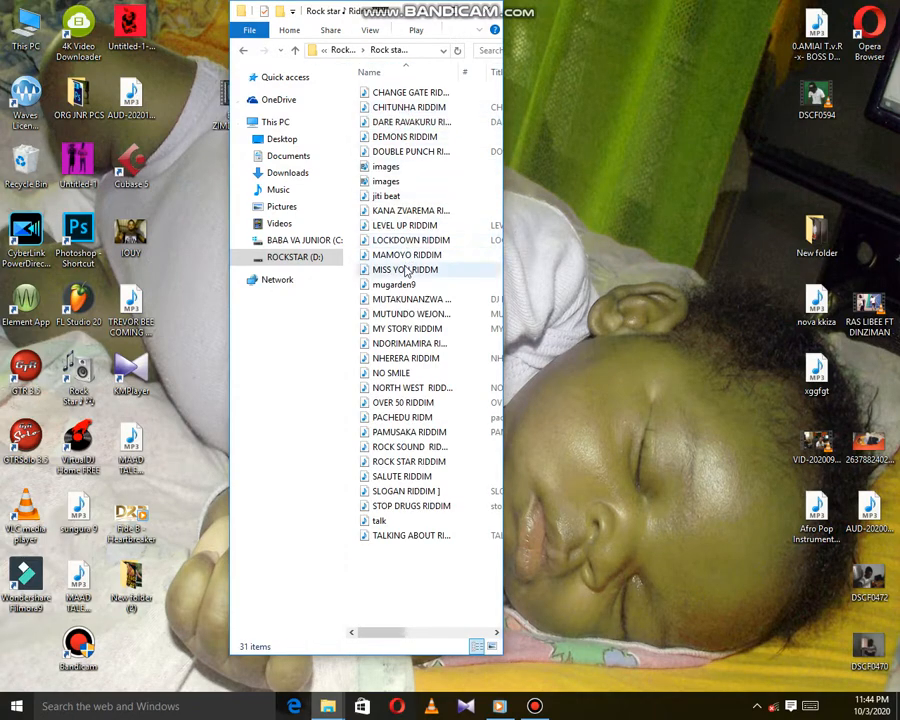
double_click(398, 317)
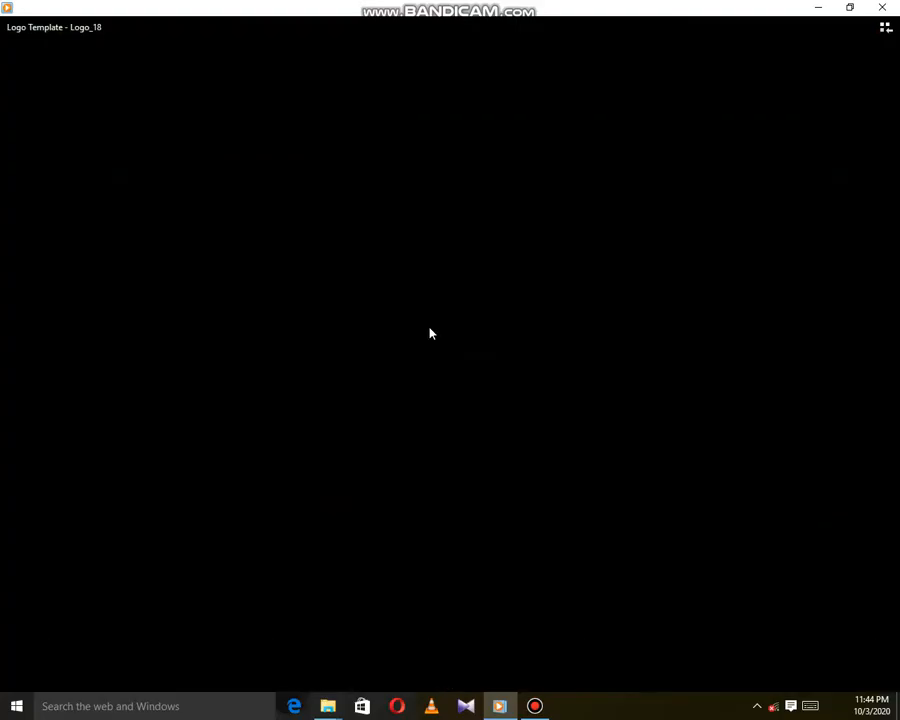
Restore the media player from full size and shrink it to a small window beside the folder window.
click(849, 9)
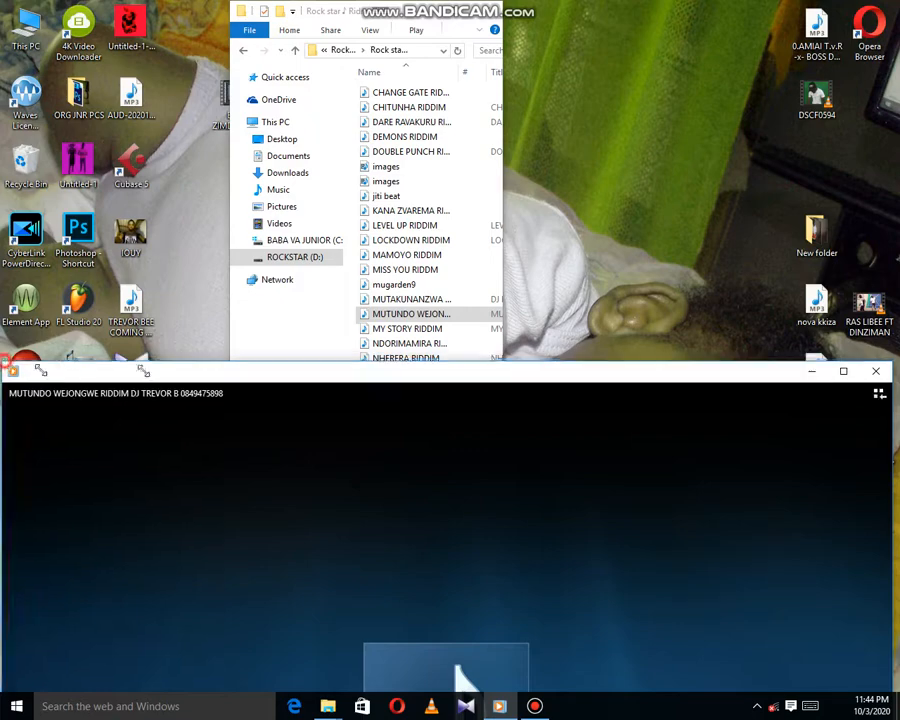
drag(5, 365, 640, 362)
drag(731, 369, 622, 130)
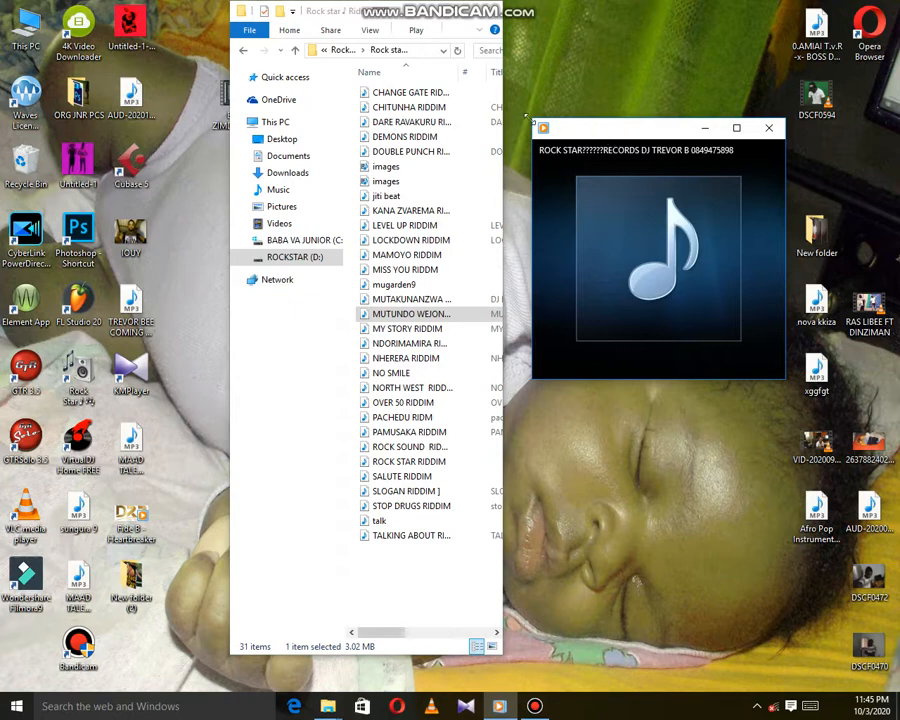
drag(527, 118, 620, 195)
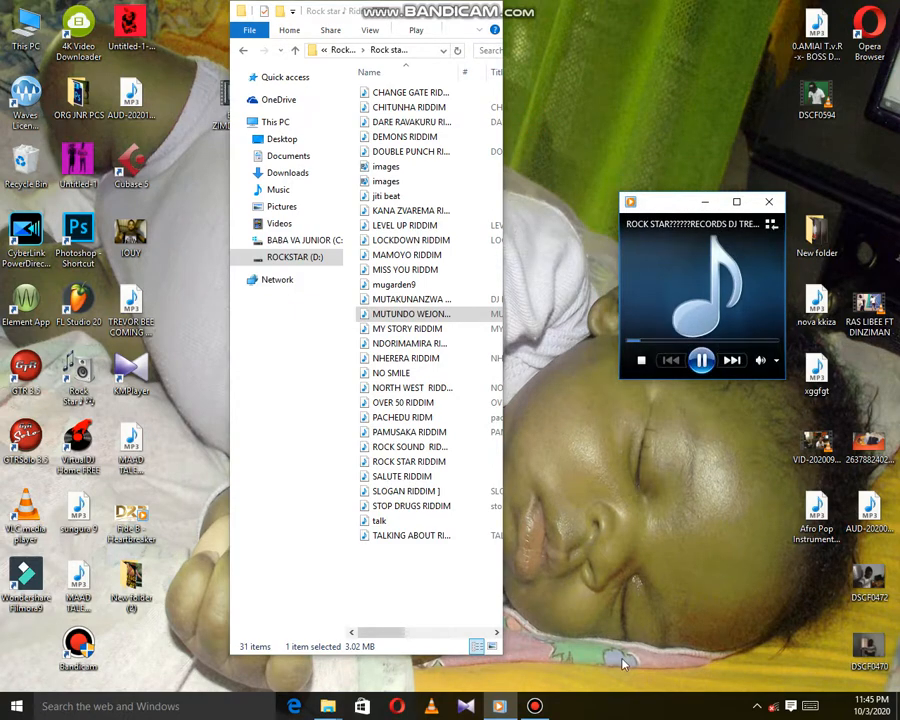
Minimize the folder window and the media player to clear the desktop, refreshing the desktop in between.
mouse_move(535, 709)
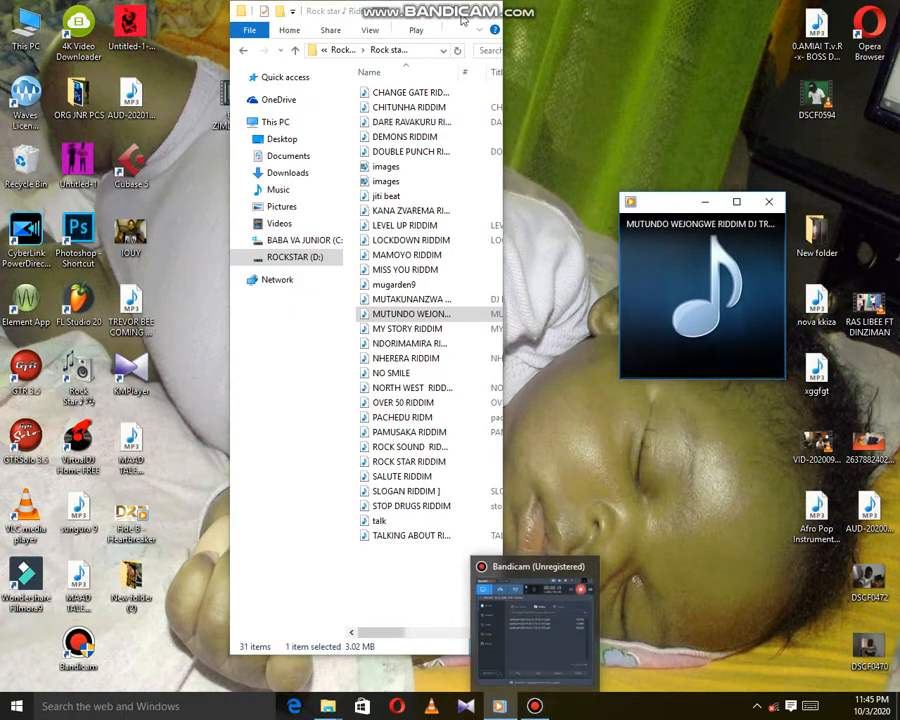
click(422, 9)
right_click(390, 351)
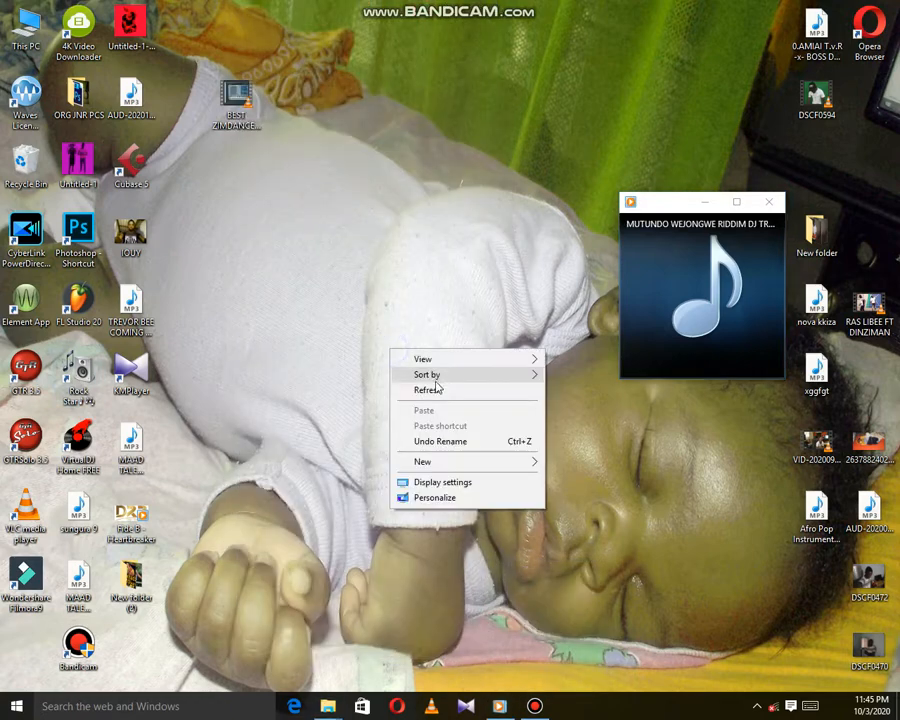
click(432, 386)
click(711, 204)
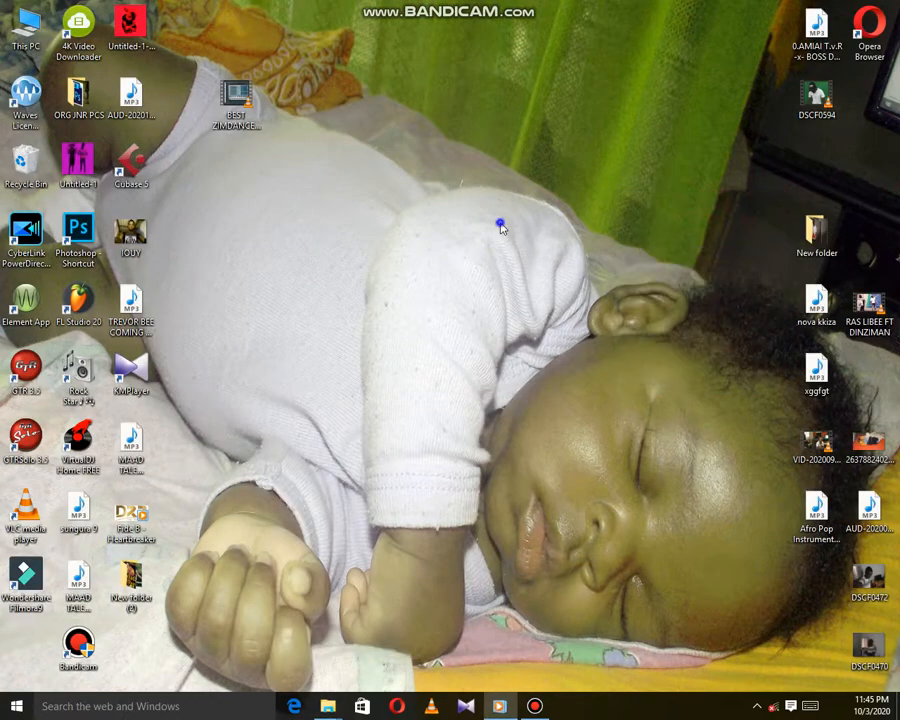
right_click(500, 224)
right_click(539, 265)
click(606, 312)
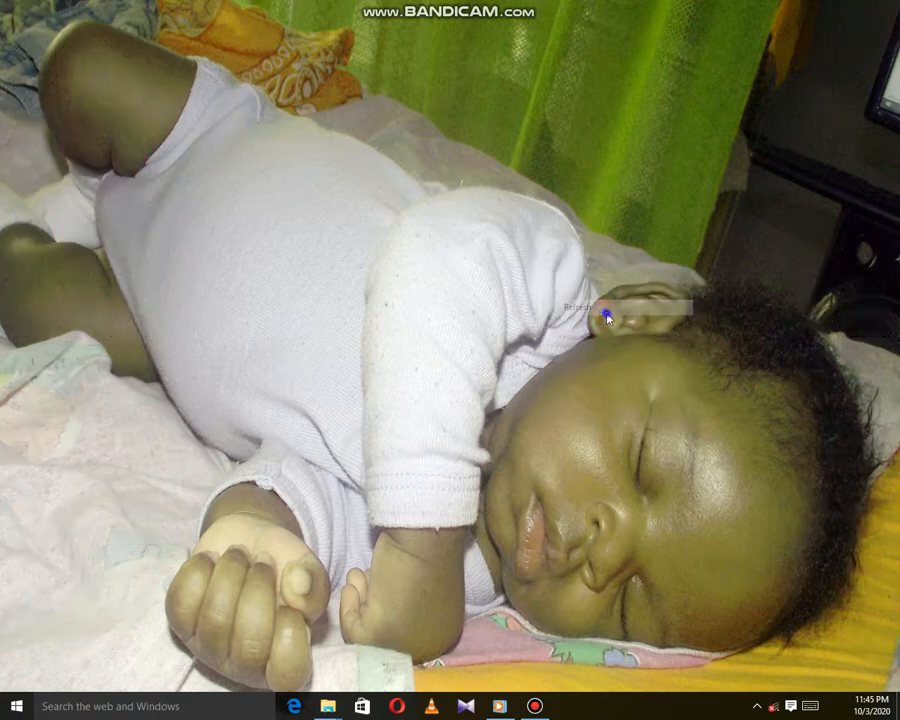
right_click(604, 312)
click(681, 352)
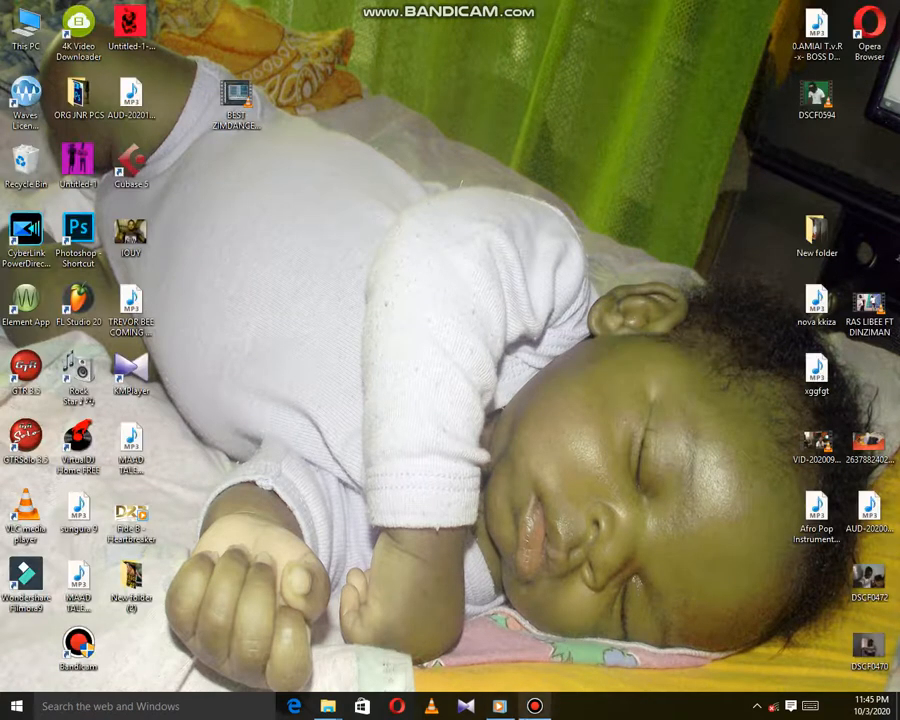
click(535, 706)
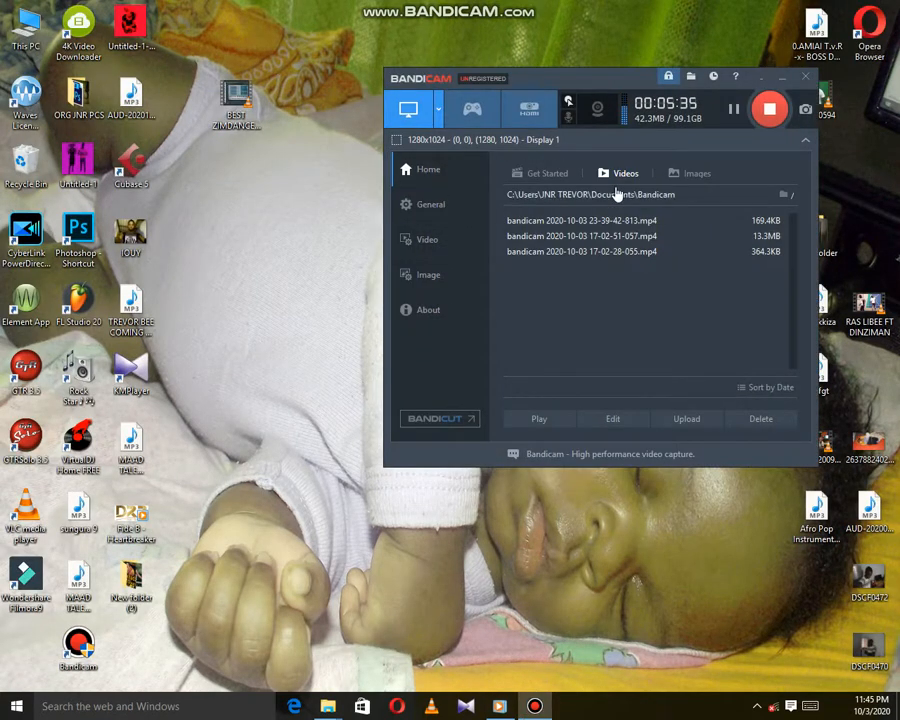